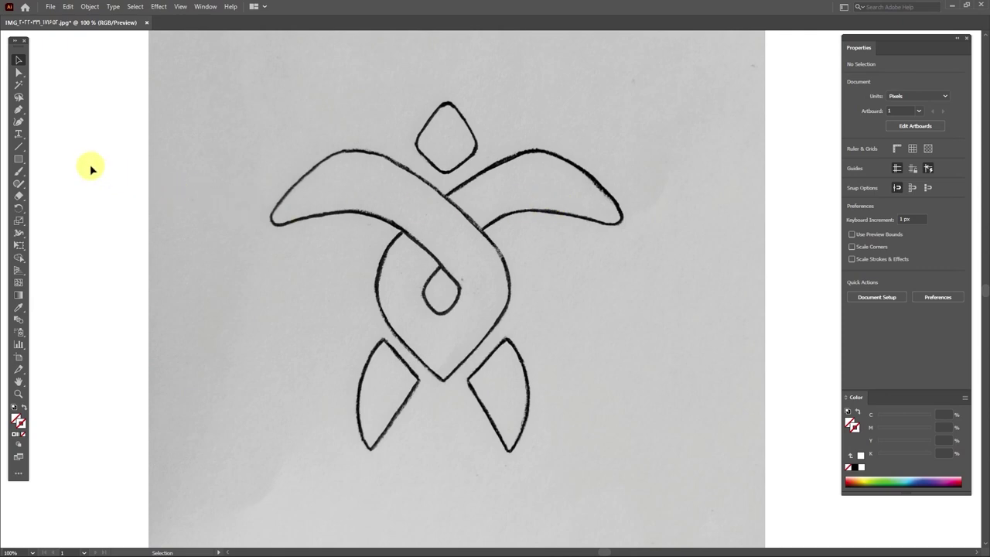
# Draw 2 pt white lines along the left flipper's upper and lower edges
pyautogui.click(18, 147)
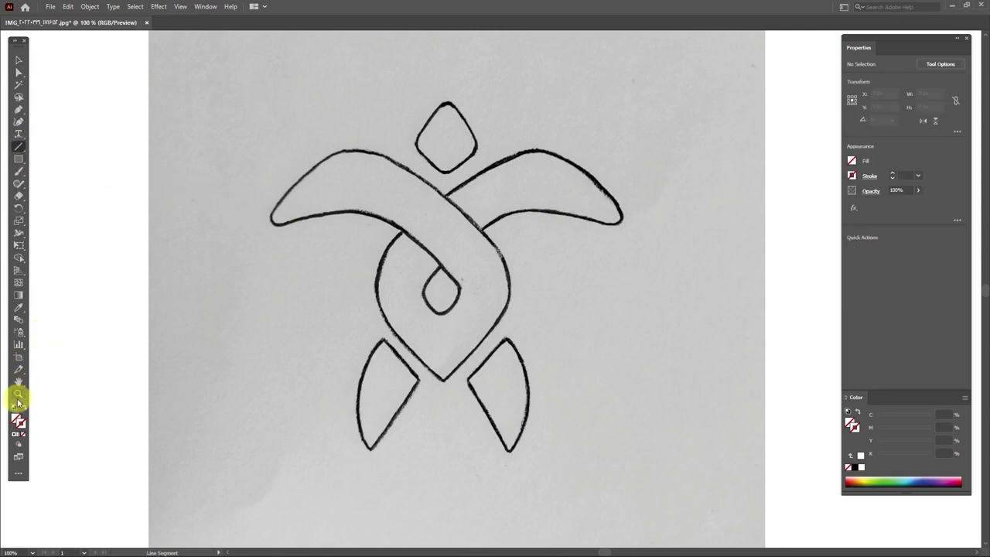
pyautogui.click(19, 424)
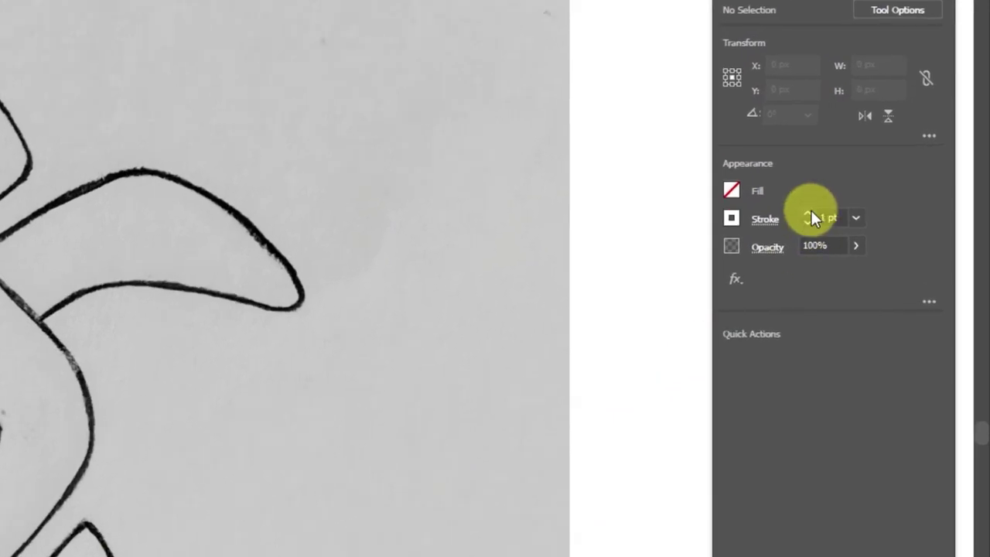
pyautogui.click(809, 214)
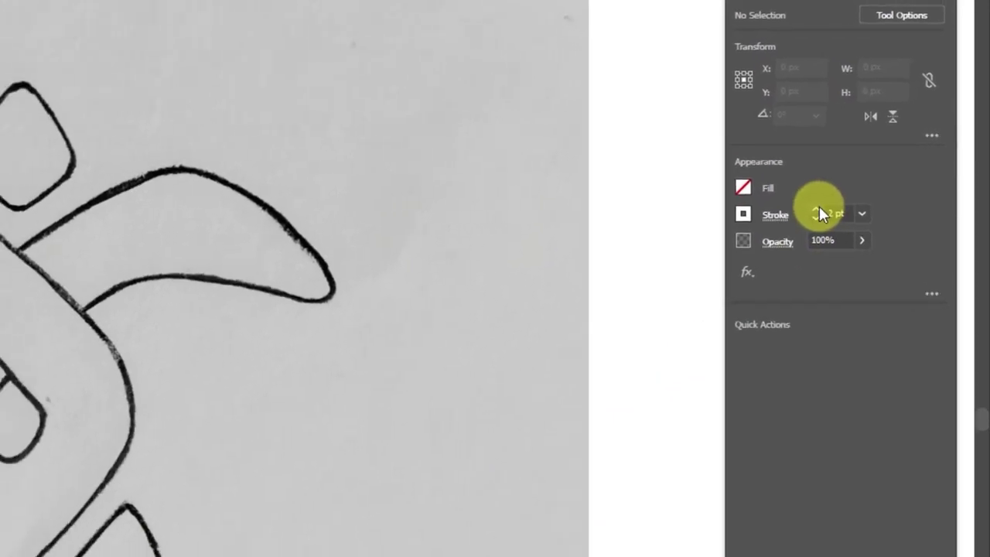
pyautogui.moveTo(251, 236); pyautogui.dragTo(403, 93)
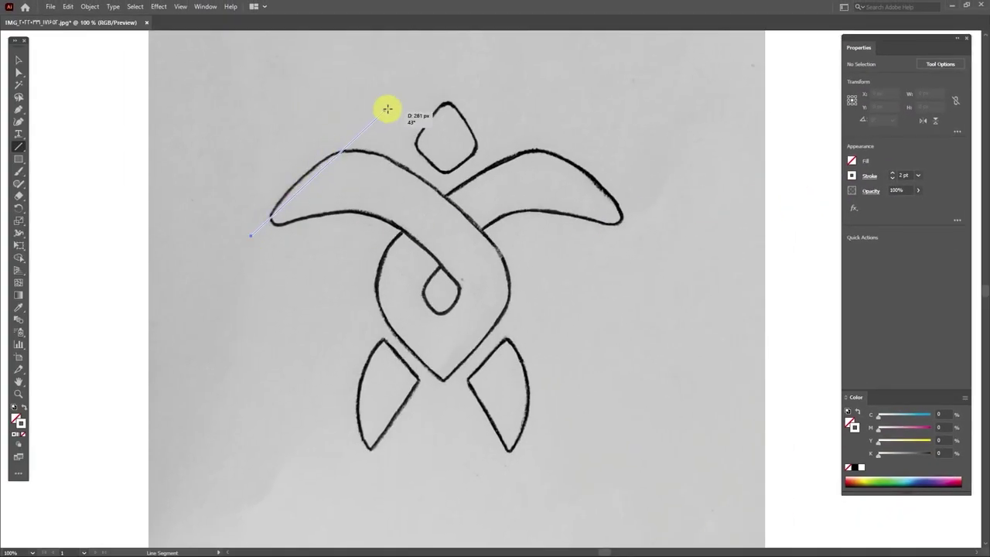
pyautogui.moveTo(328, 166); pyautogui.dragTo(319, 166)
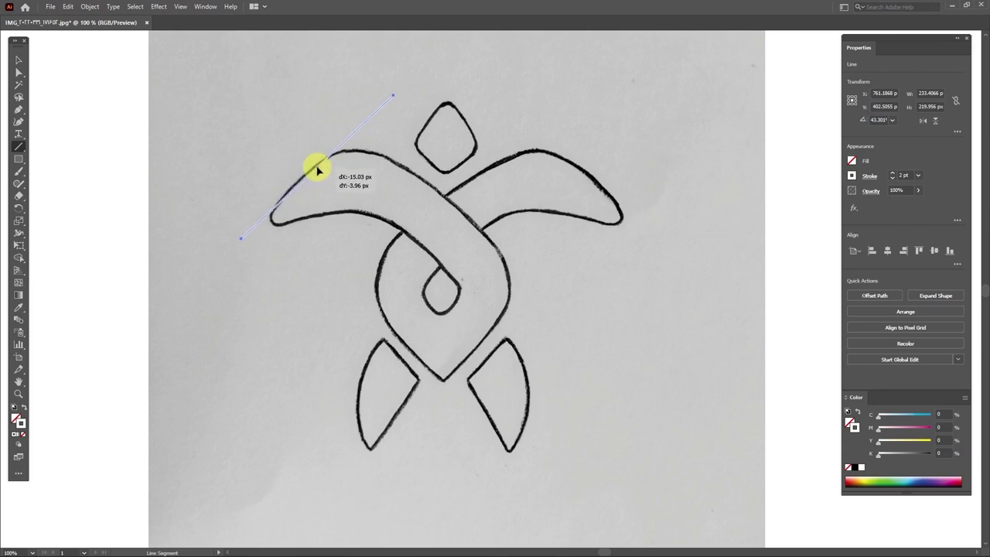
pyautogui.moveTo(316, 170); pyautogui.dragTo(315, 171)
pyautogui.moveTo(233, 236); pyautogui.dragTo(481, 183)
pyautogui.moveTo(354, 215); pyautogui.dragTo(350, 215)
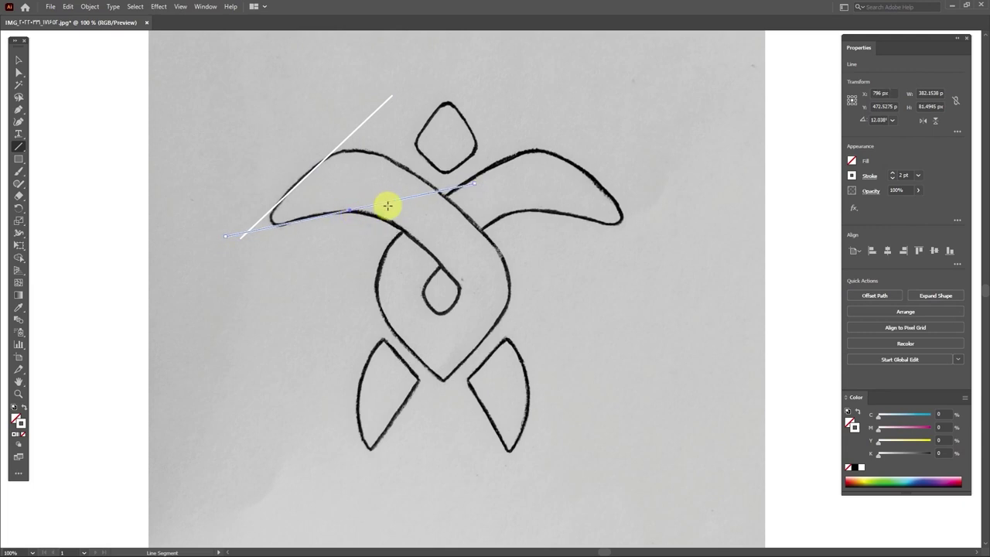
# Add lines along both edges of the body band and the lower band edge, then select all lines
pyautogui.moveTo(339, 110); pyautogui.dragTo(601, 329)
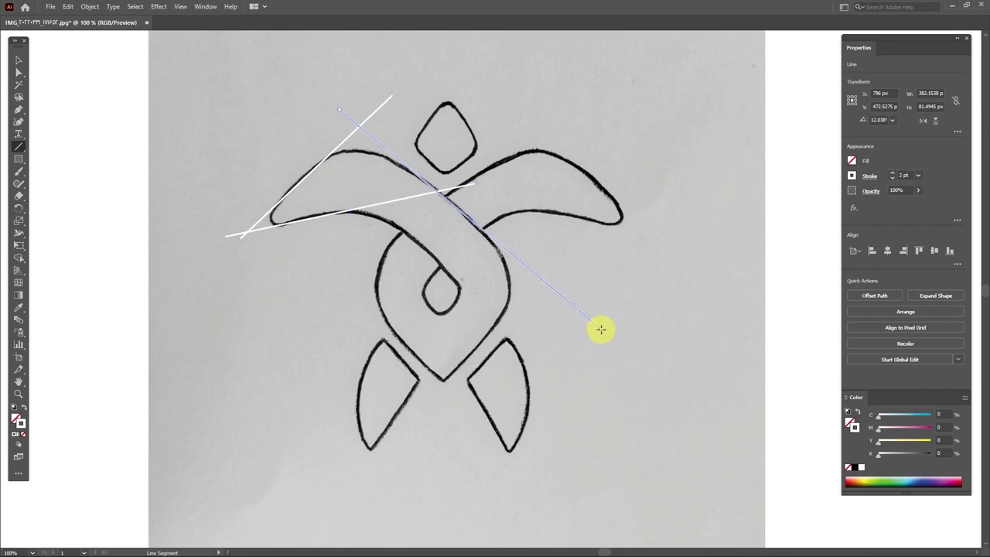
pyautogui.moveTo(471, 221); pyautogui.dragTo(468, 226)
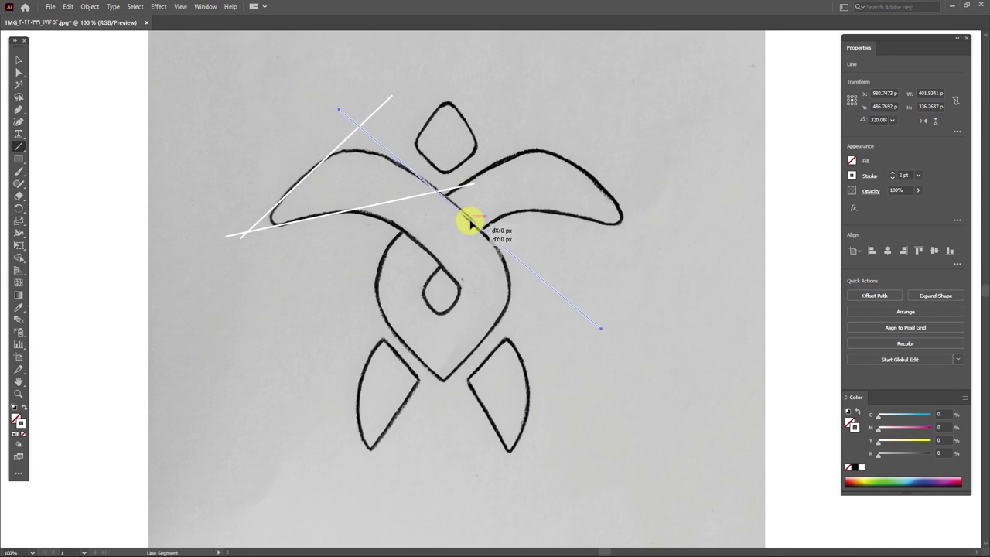
pyautogui.moveTo(472, 222); pyautogui.dragTo(473, 220)
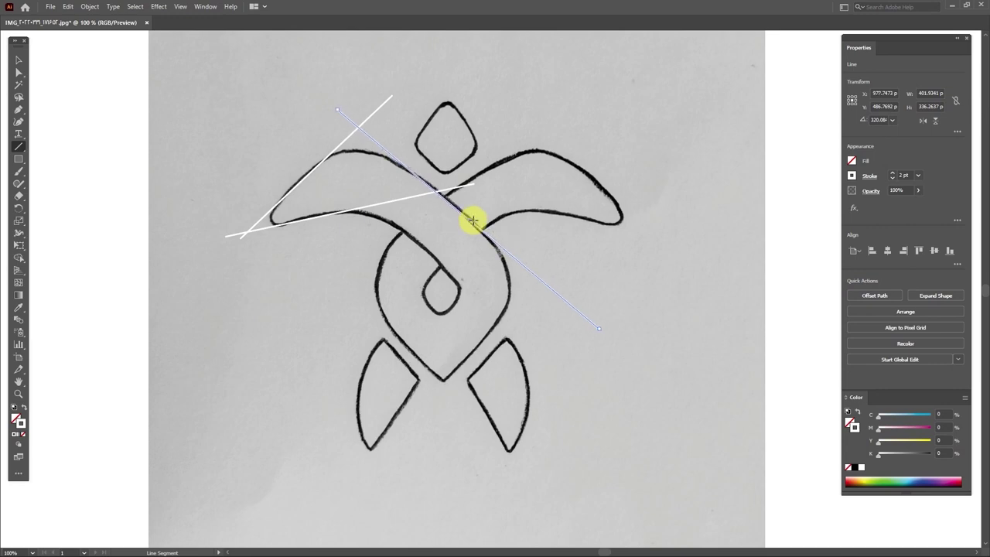
pyautogui.moveTo(469, 222); pyautogui.dragTo(427, 251)
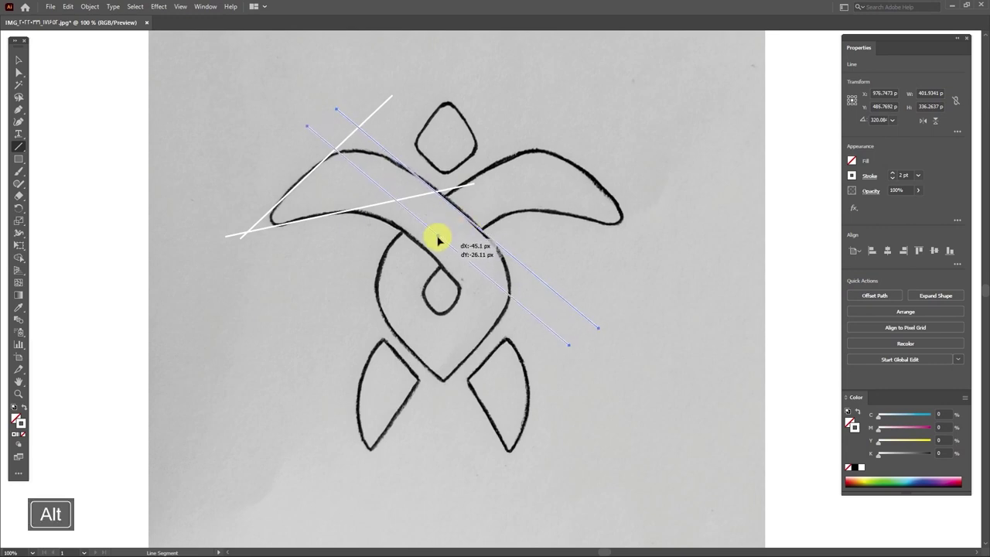
pyautogui.moveTo(424, 251)
pyautogui.mouseDown()
pyautogui.moveTo(358, 311)
pyautogui.moveTo(360, 302)
pyautogui.mouseUp()
pyautogui.moveTo(596, 209)
pyautogui.mouseDown()
pyautogui.moveTo(463, 380)
pyautogui.moveTo(411, 424)
pyautogui.mouseUp()
pyautogui.moveTo(503, 329); pyautogui.dragTo(452, 309)
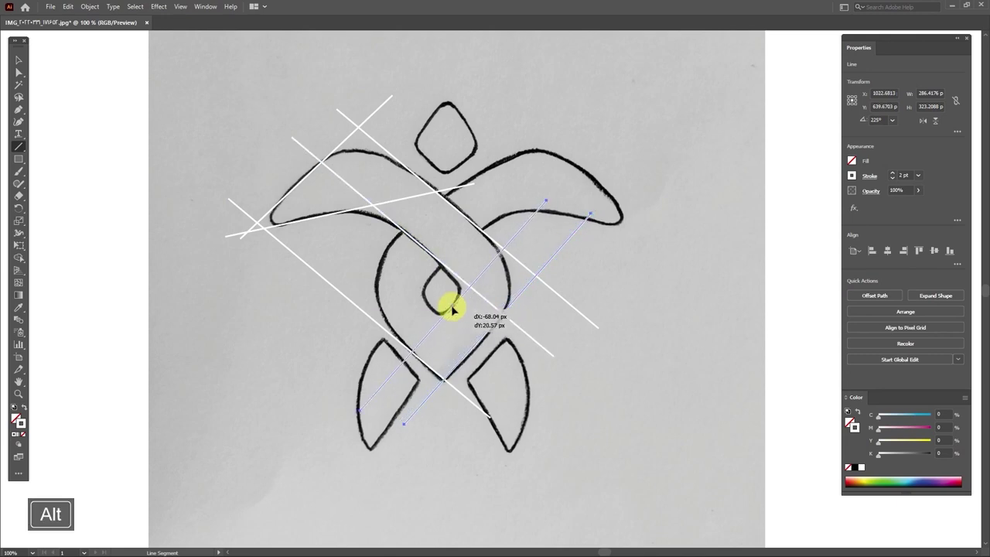
pyautogui.click(19, 61)
pyautogui.moveTo(630, 128); pyautogui.dragTo(197, 425)
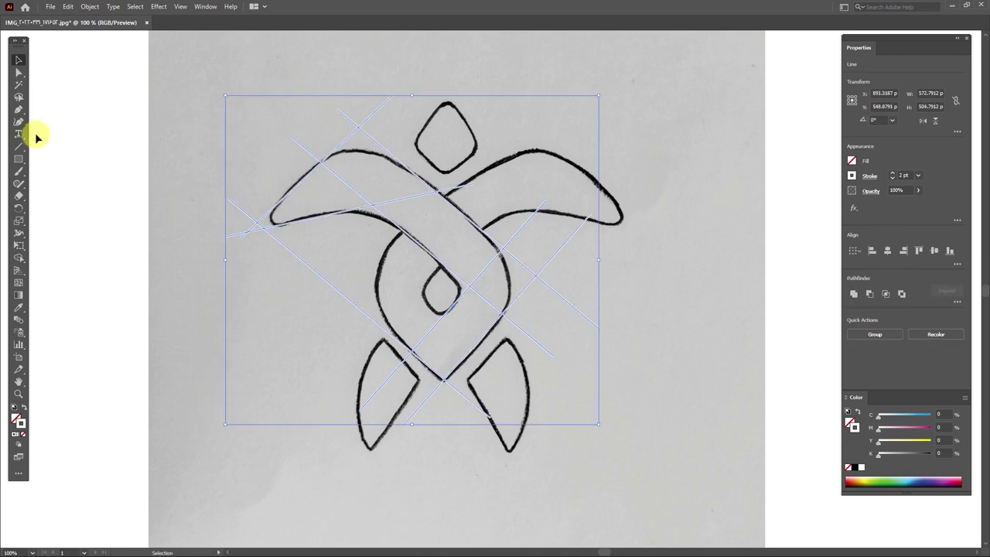
# Use Shape Builder to merge the flipper and band regions into one angular band and delete leftover regions
pyautogui.click(20, 261)
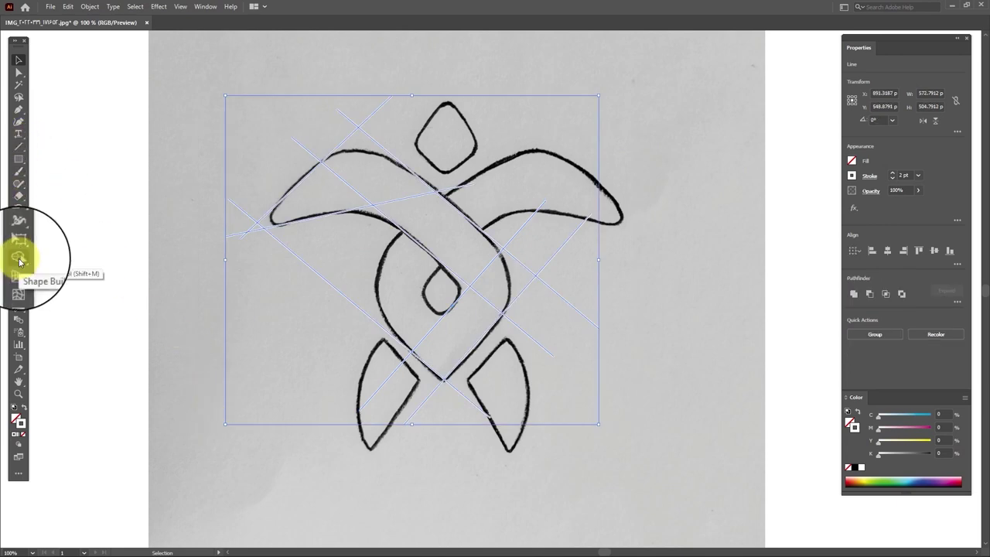
pyautogui.moveTo(257, 229)
pyautogui.mouseDown()
pyautogui.moveTo(343, 177)
pyautogui.moveTo(434, 220)
pyautogui.mouseUp()
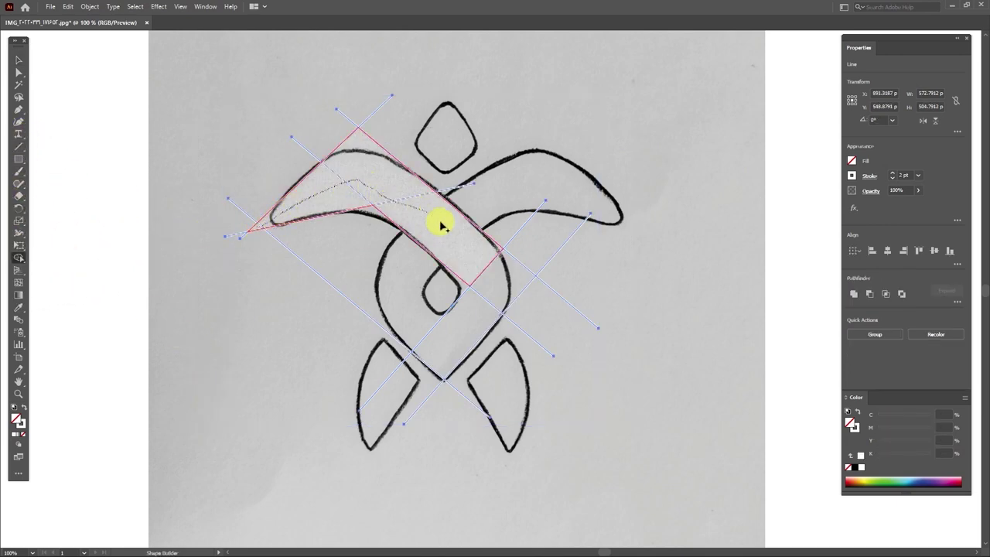
pyautogui.moveTo(496, 275); pyautogui.dragTo(445, 343)
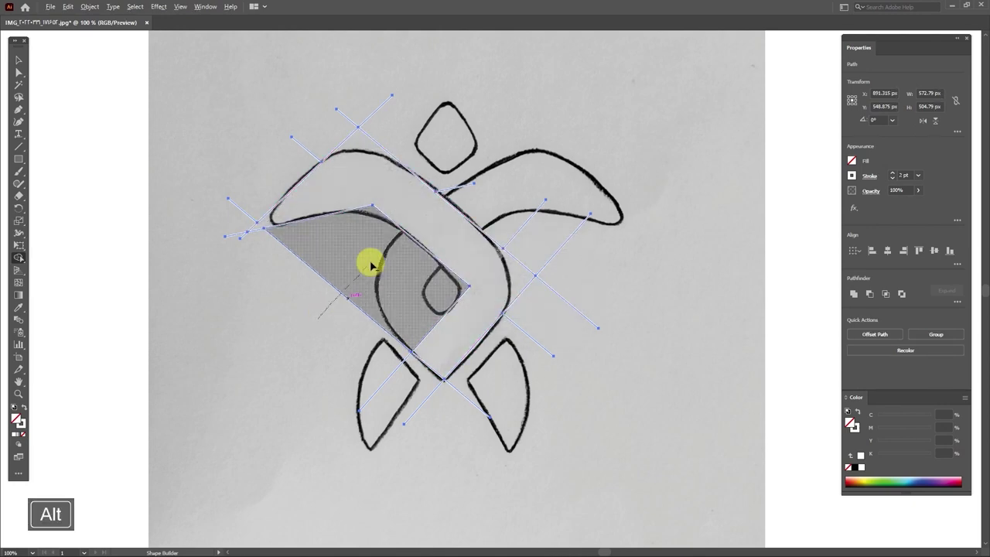
pyautogui.moveTo(364, 365)
pyautogui.mouseDown()
pyautogui.moveTo(420, 387)
pyautogui.moveTo(521, 332)
pyautogui.moveTo(534, 252)
pyautogui.moveTo(369, 115)
pyautogui.moveTo(243, 216)
pyautogui.moveTo(244, 240)
pyautogui.moveTo(256, 244)
pyautogui.mouseUp()
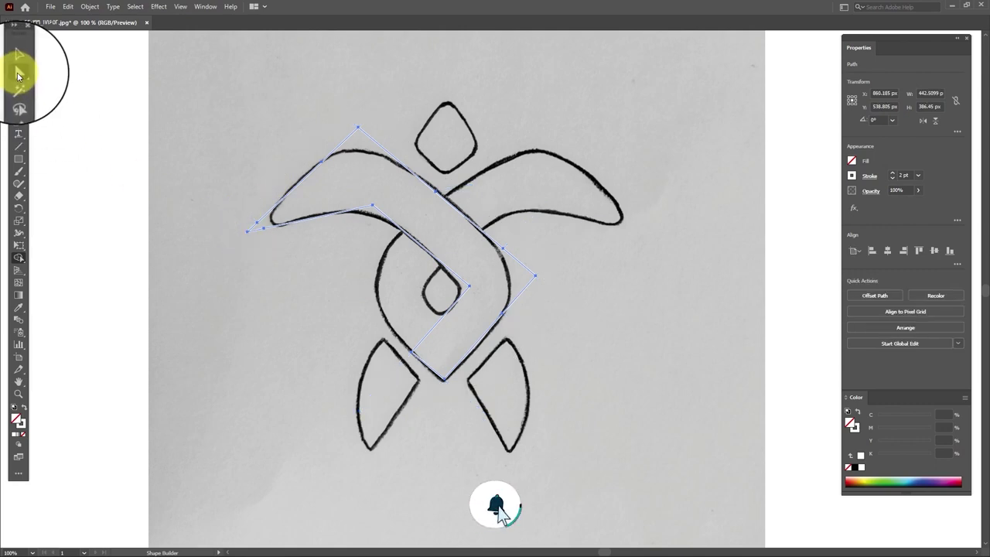
pyautogui.moveTo(342, 274); pyautogui.dragTo(417, 195)
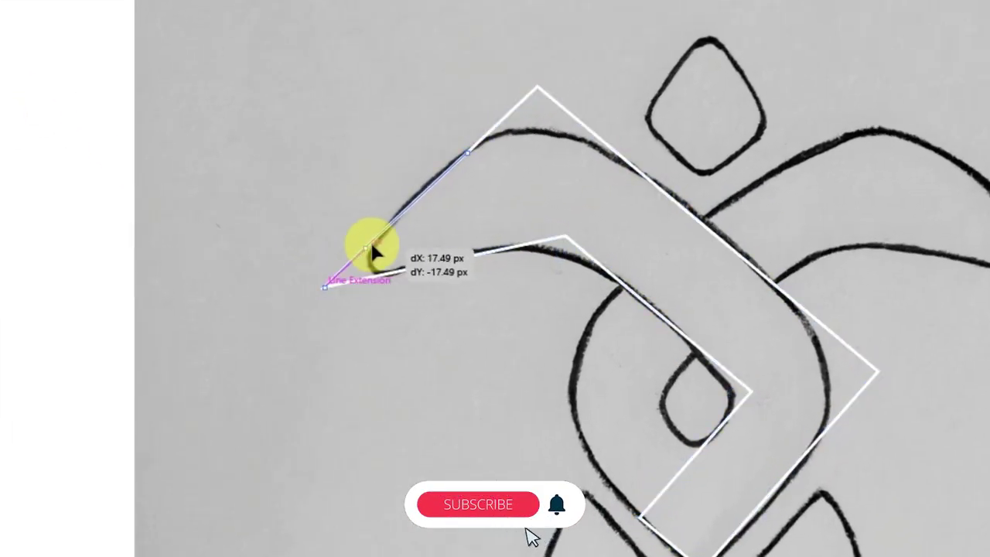
# Bend the lower flipper edge and round the flipper tip and the band's top corner
pyautogui.moveTo(370, 286); pyautogui.dragTo(447, 268)
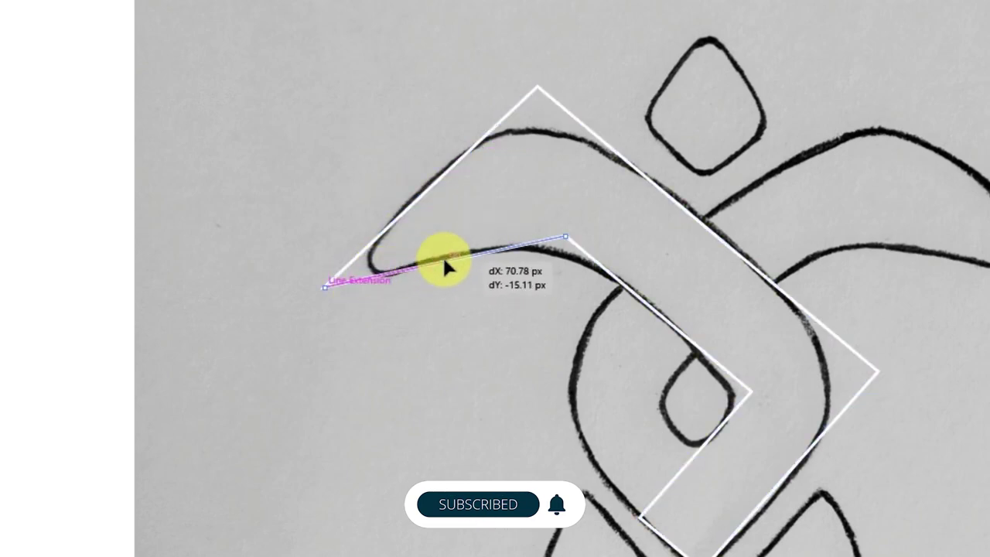
pyautogui.moveTo(342, 277); pyautogui.dragTo(392, 270)
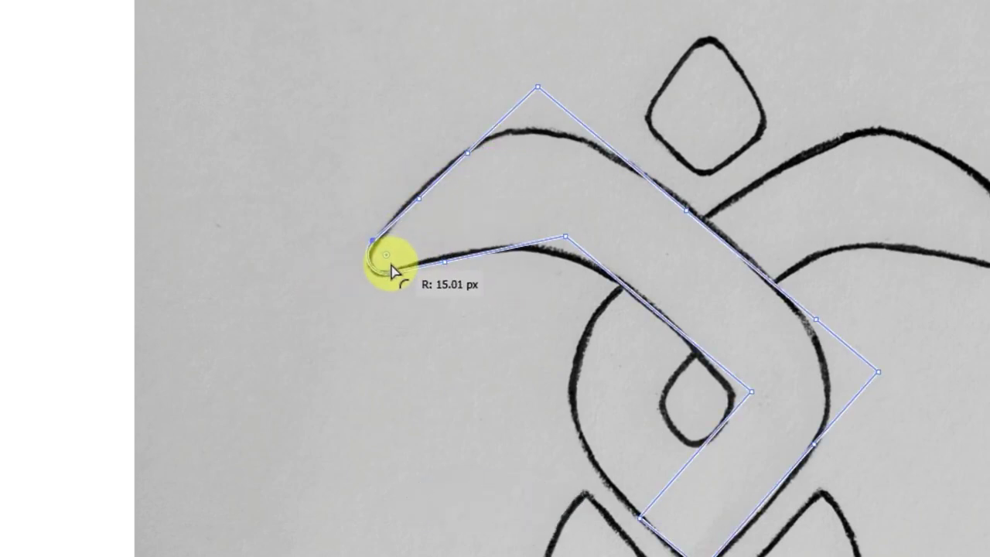
pyautogui.click(424, 133)
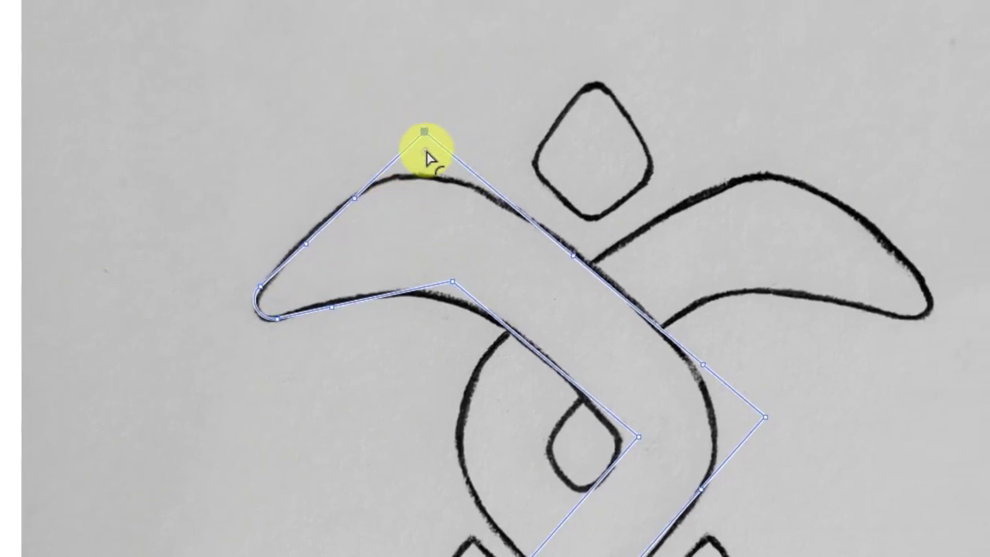
pyautogui.moveTo(354, 204); pyautogui.dragTo(327, 224)
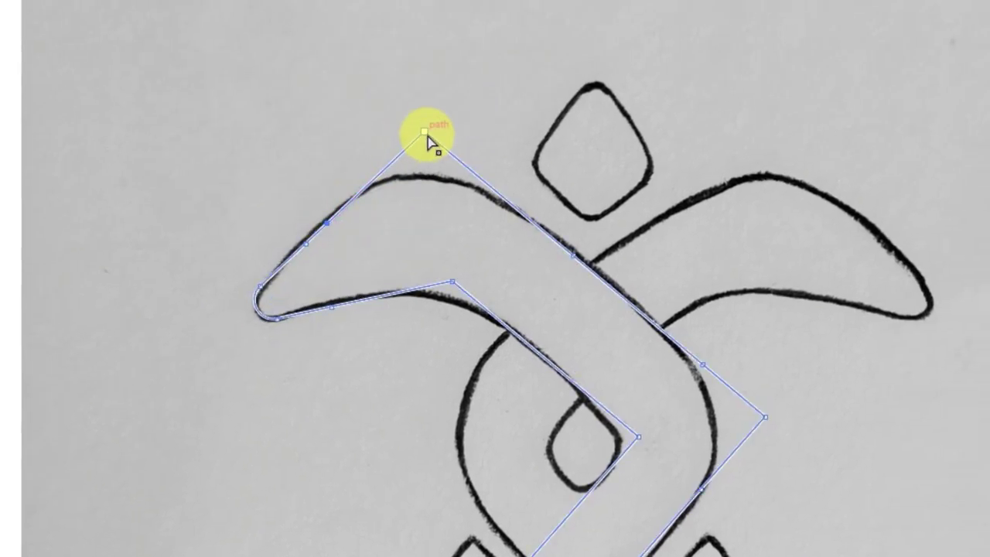
pyautogui.moveTo(428, 158); pyautogui.dragTo(417, 323)
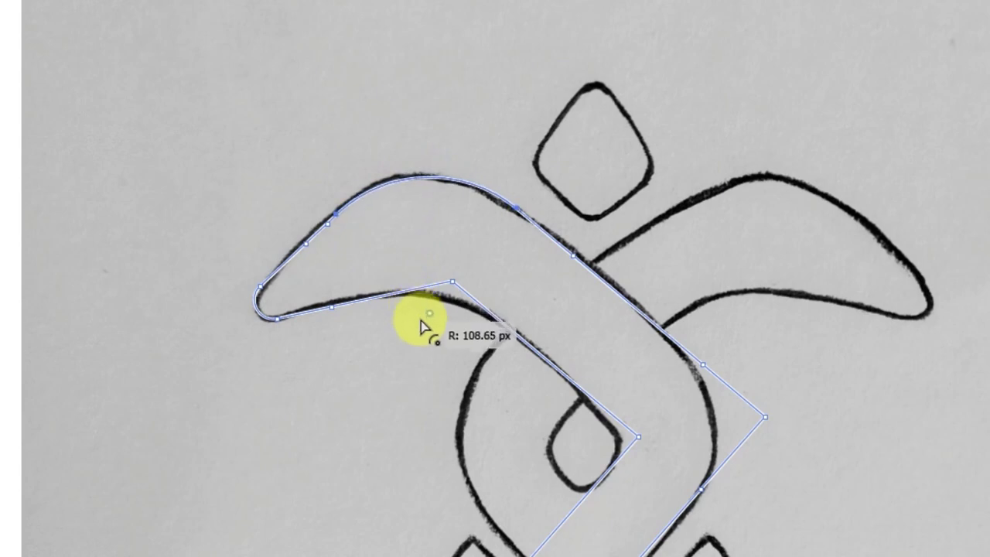
pyautogui.moveTo(418, 323); pyautogui.dragTo(436, 453)
# Round the inner corner by the loop and the right corner, sliding anchors along the band edge
pyautogui.scroll(-5, 364, 286)
pyautogui.hscroll(4, 364, 287)
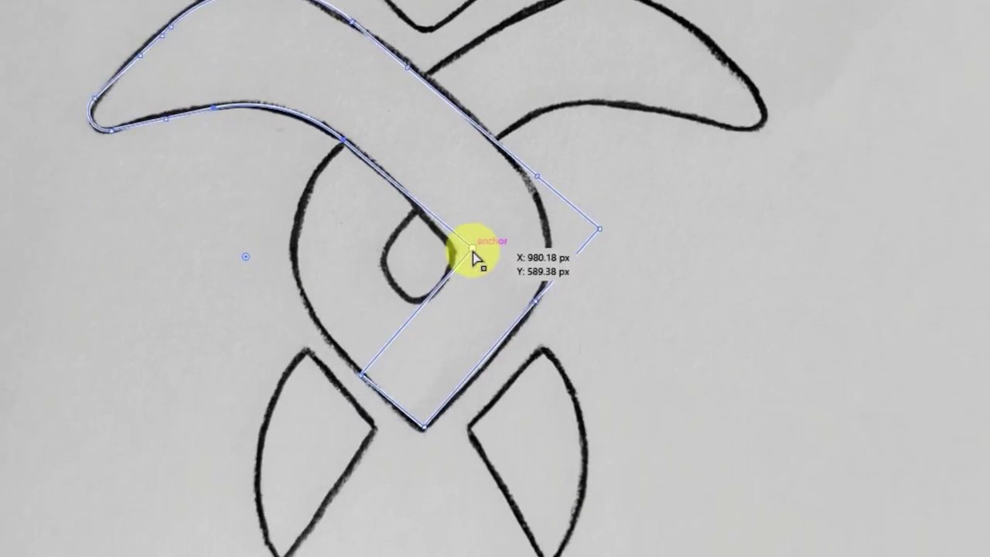
pyautogui.moveTo(469, 255); pyautogui.dragTo(398, 260)
pyautogui.moveTo(536, 180)
pyautogui.mouseDown()
pyautogui.moveTo(475, 136)
pyautogui.moveTo(473, 109)
pyautogui.mouseUp()
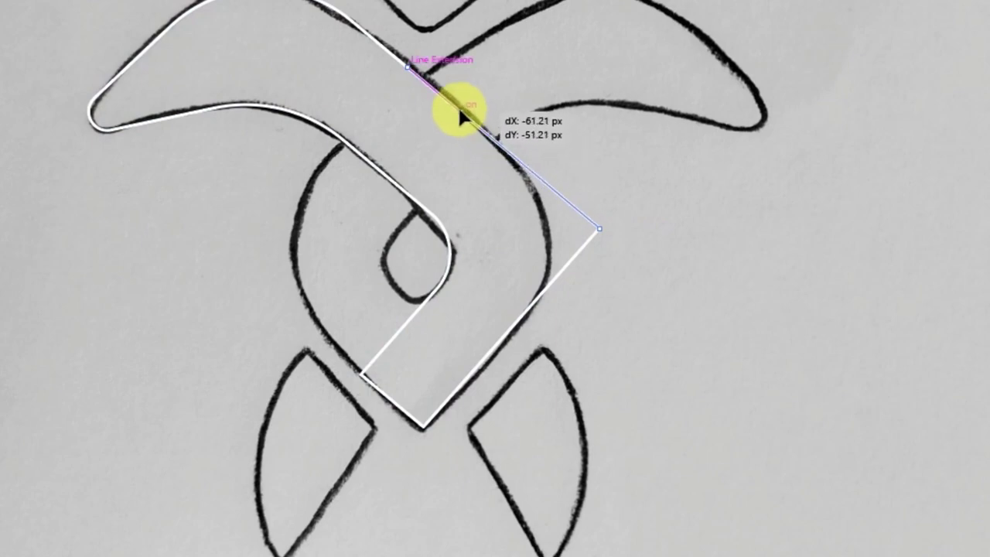
pyautogui.moveTo(465, 114); pyautogui.dragTo(465, 116)
pyautogui.moveTo(546, 303); pyautogui.dragTo(515, 334)
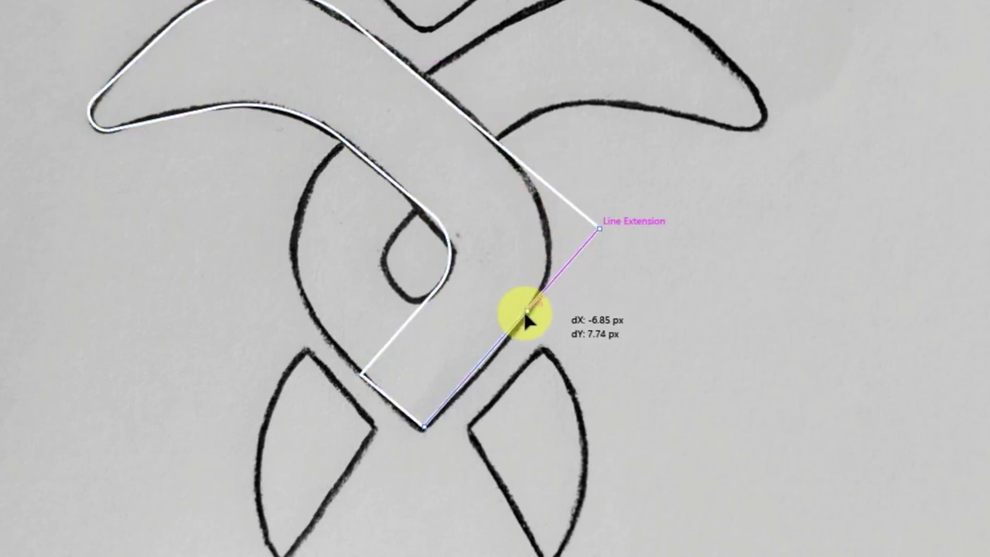
pyautogui.moveTo(601, 231); pyautogui.dragTo(441, 293)
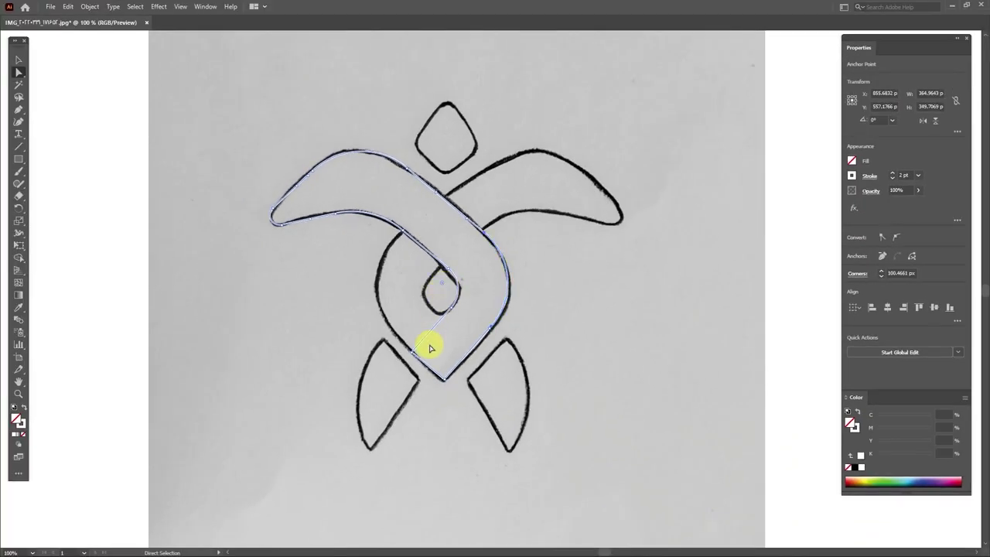
# Fill the band white with no stroke and place a vertically reflected copy on the right
pyautogui.click(18, 59)
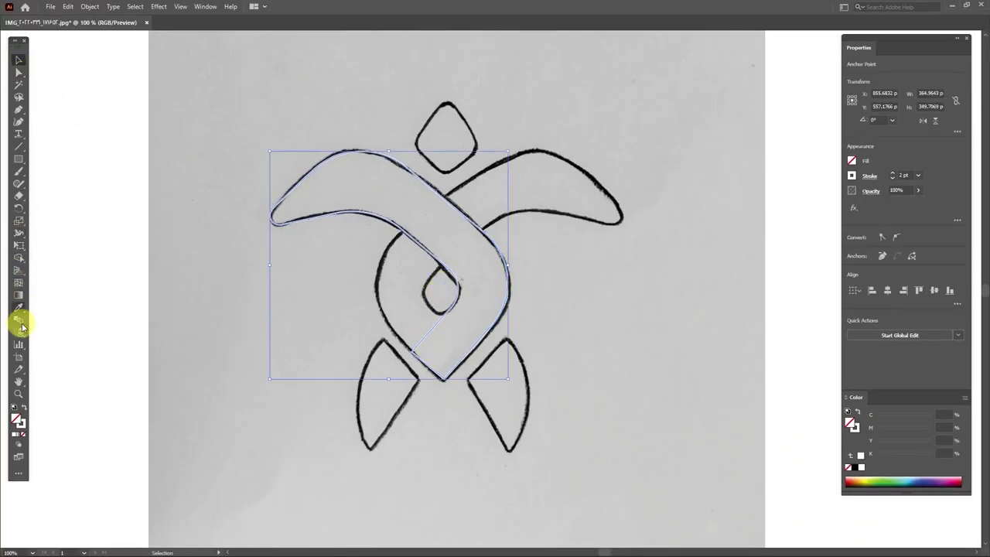
pyautogui.click(24, 407)
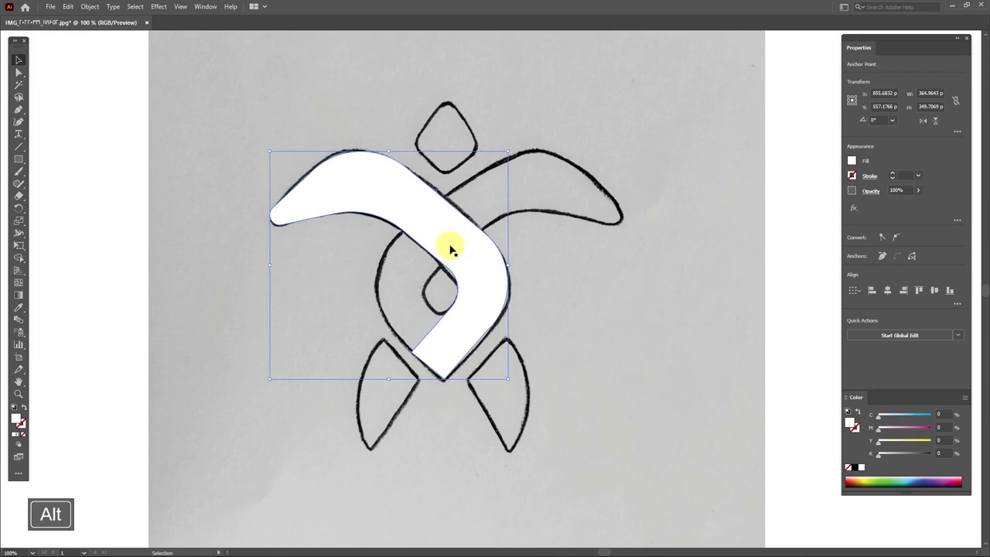
pyautogui.moveTo(451, 247); pyautogui.dragTo(549, 232)
pyautogui.rightClick(561, 228)
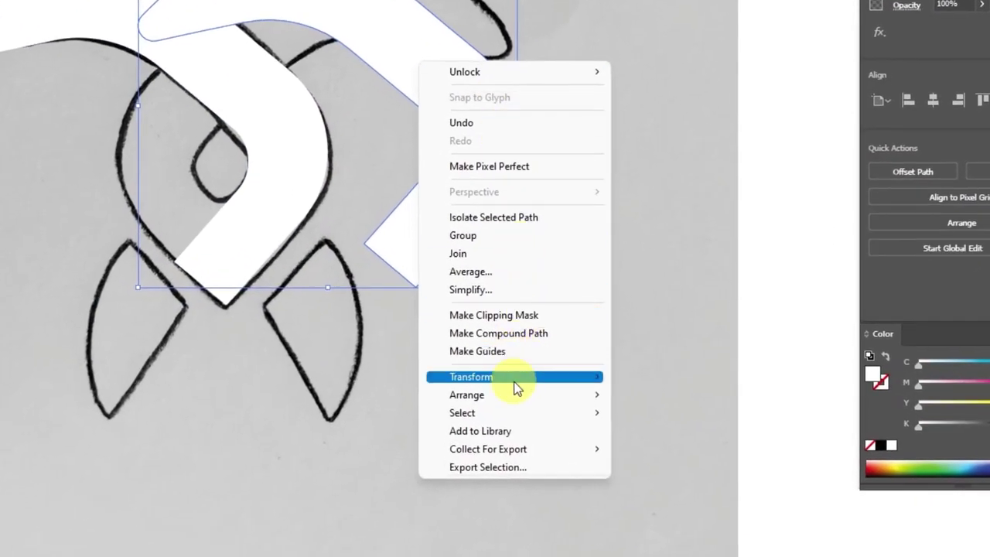
pyautogui.moveTo(471, 377)
pyautogui.click(646, 441)
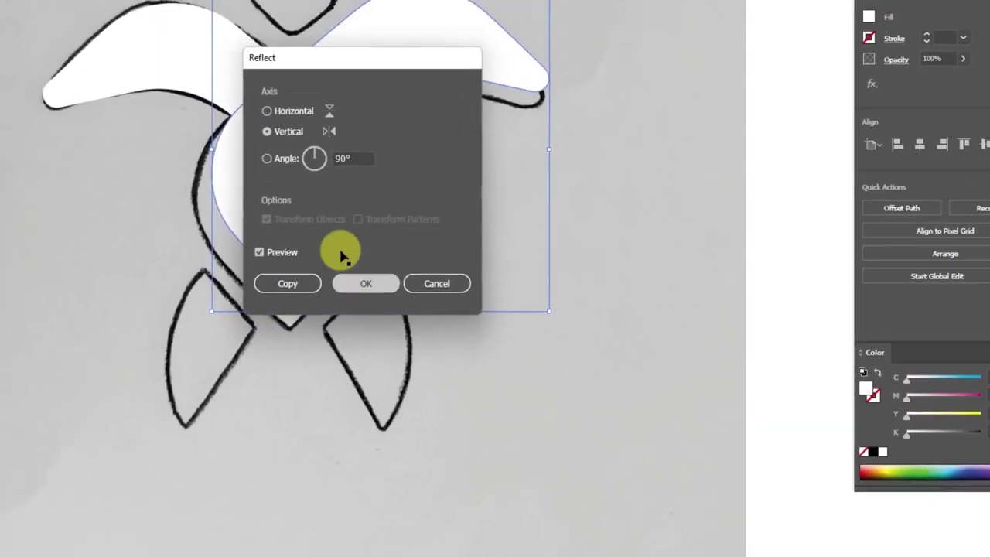
pyautogui.click(311, 256)
pyautogui.moveTo(434, 313); pyautogui.dragTo(417, 331)
# Zoom in on the turtle's body and turn on the rulers
pyautogui.hotkey('ctrl', '=')
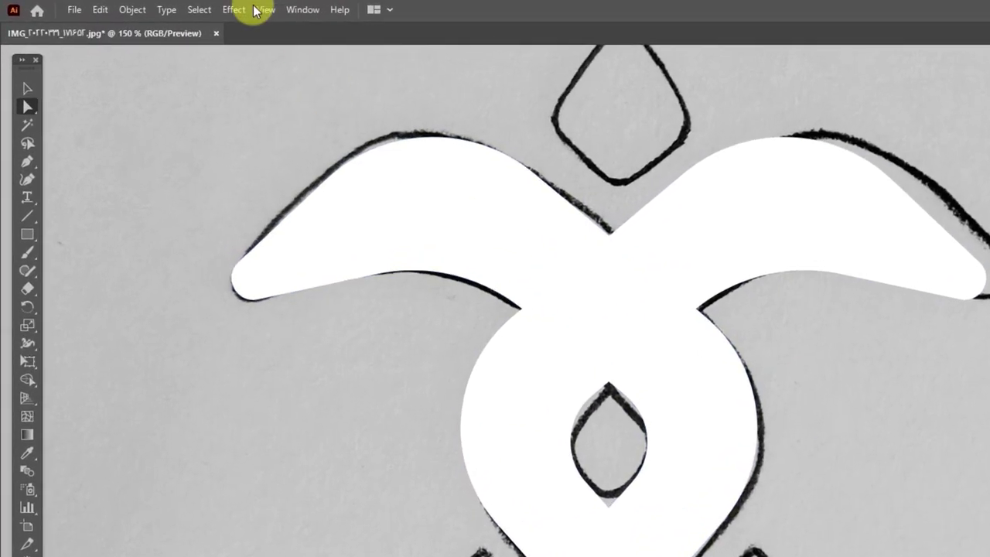
pyautogui.click(180, 7)
pyautogui.click(549, 279)
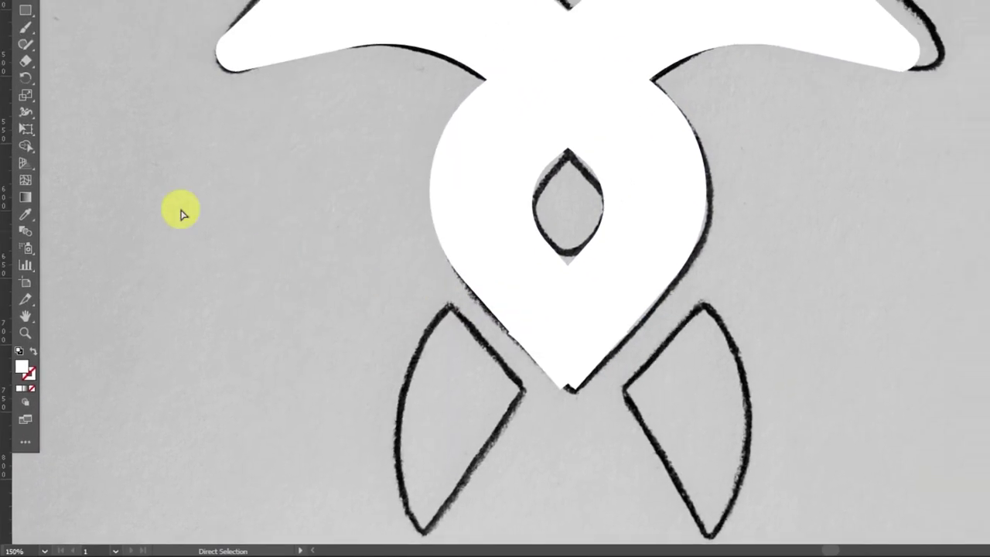
# Place a vertical centre guide and snap the bottom tip anchor onto it
pyautogui.moveTo(7, 235); pyautogui.dragTo(399, 270)
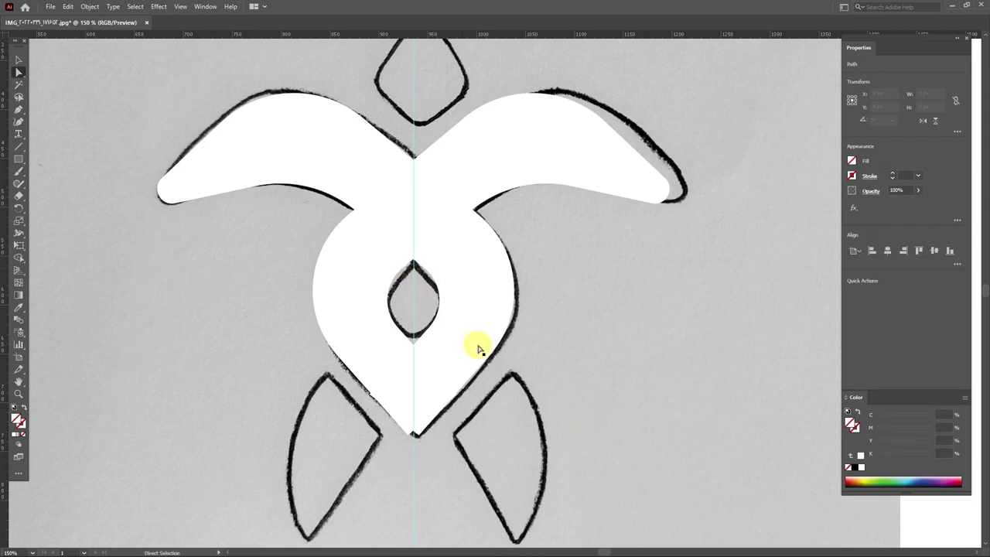
pyautogui.scroll(-2, 475, 348)
pyautogui.scroll(3, 486, 332)
pyautogui.scroll(2, 504, 324)
pyautogui.click(505, 326)
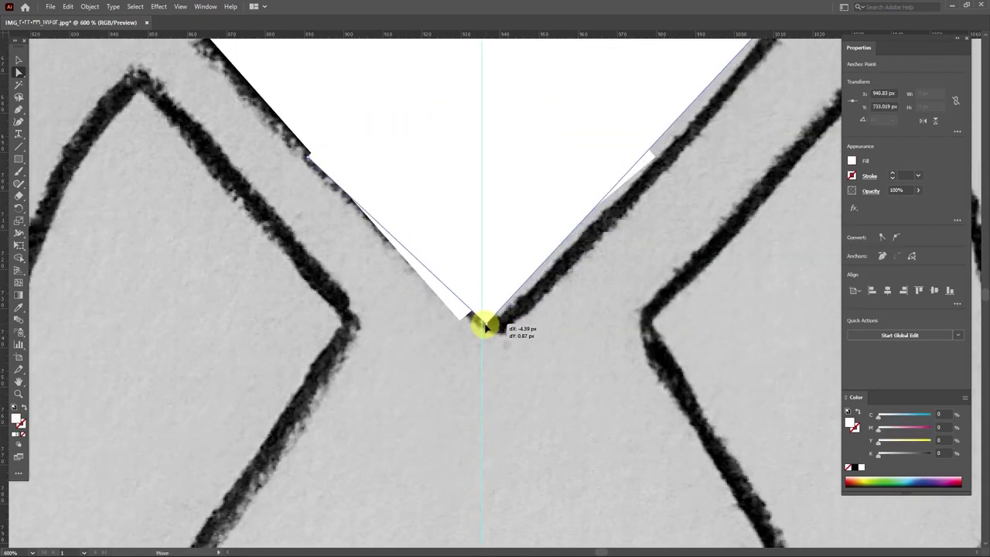
pyautogui.moveTo(506, 325); pyautogui.dragTo(482, 344)
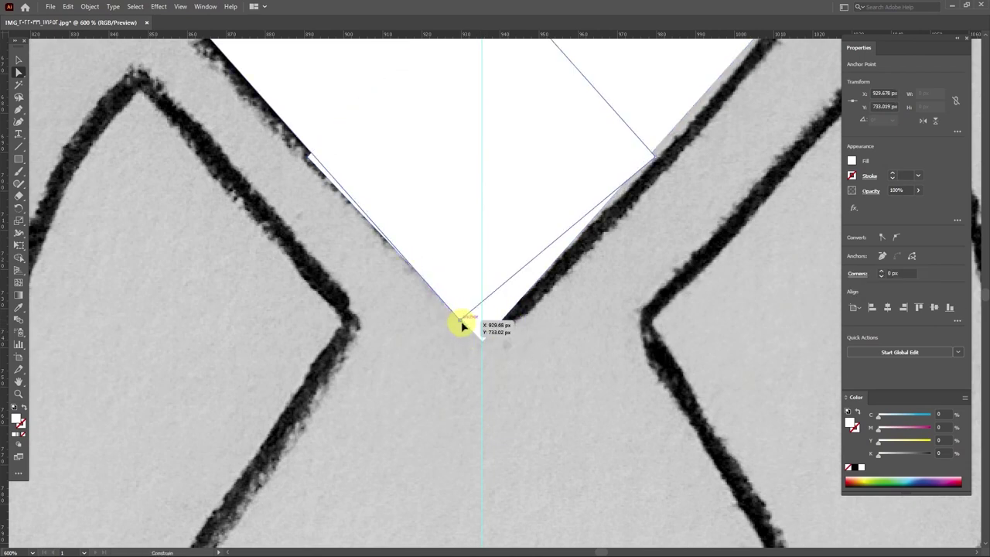
pyautogui.moveTo(481, 343); pyautogui.dragTo(481, 341)
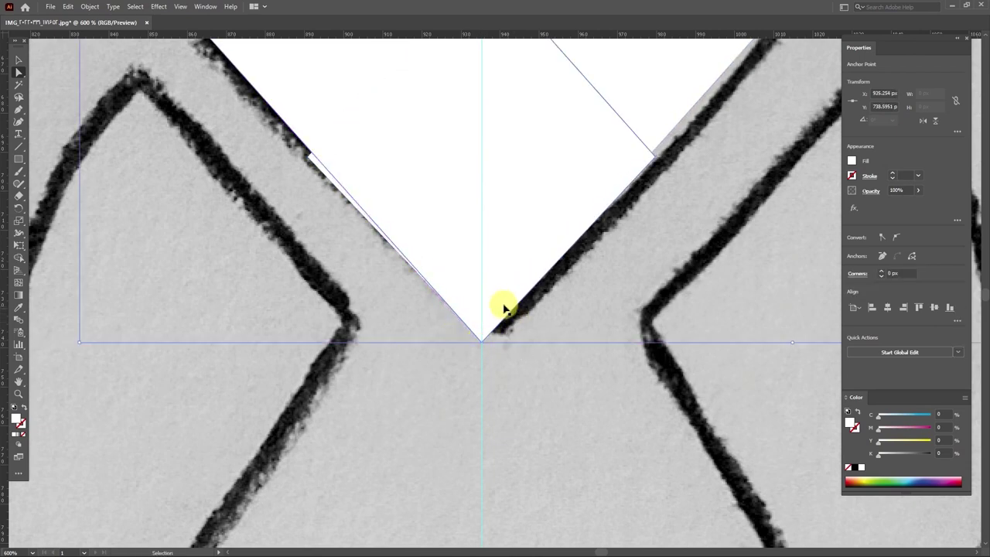
# Adjust the right-edge anchor to meet the tip, then deselect the body
pyautogui.click(308, 158)
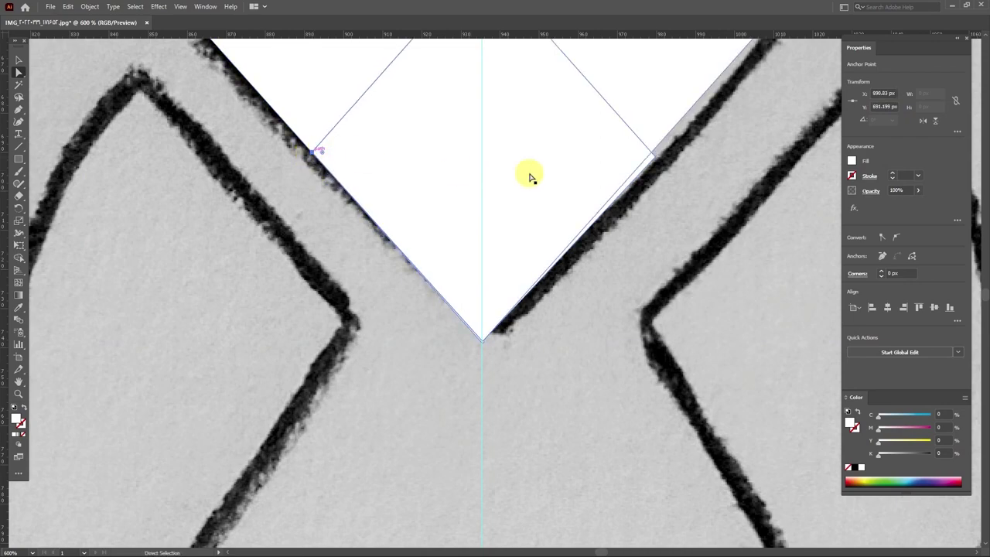
pyautogui.moveTo(654, 159); pyautogui.dragTo(650, 154)
pyautogui.scroll(-3, 648, 155)
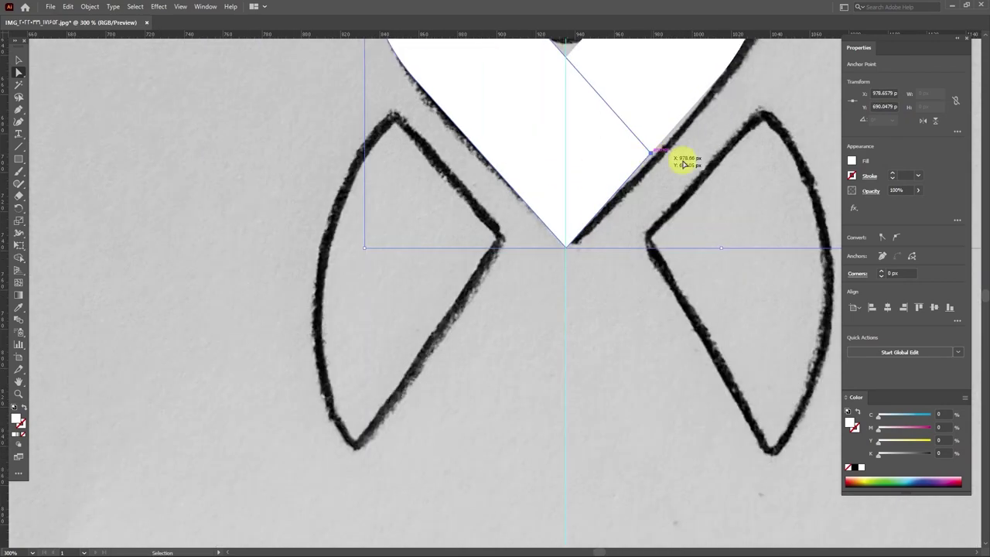
pyautogui.scroll(-2, 596, 276)
pyautogui.scroll(-1, 603, 309)
pyautogui.scroll(-1, 610, 225)
pyautogui.scroll(-1, 610, 226)
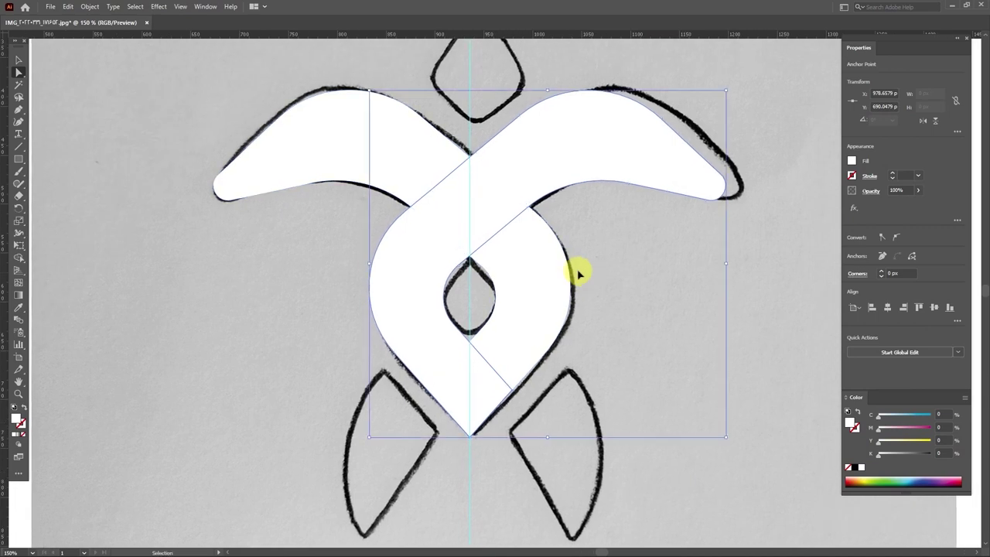
pyautogui.scroll(-1, 581, 272)
pyautogui.click(19, 59)
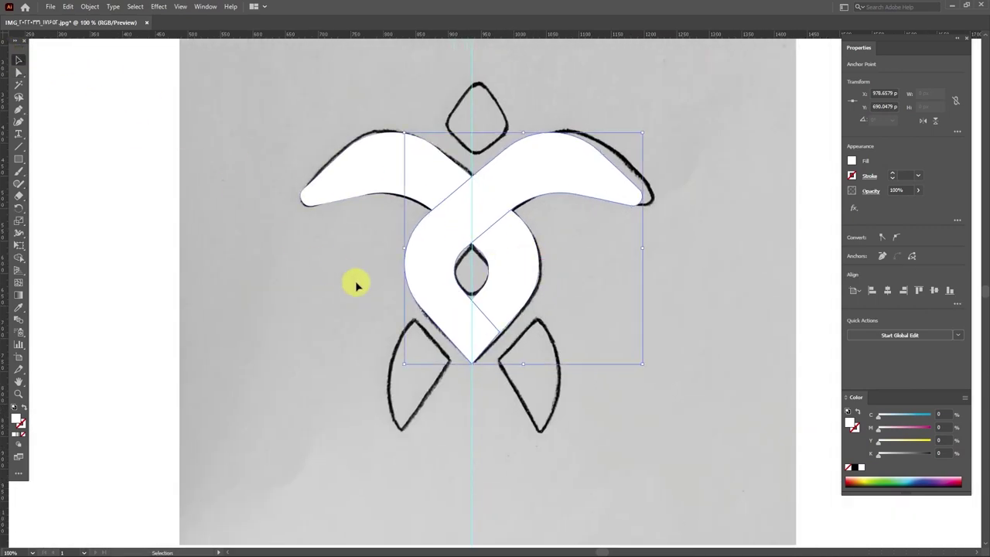
pyautogui.click(363, 294)
pyautogui.scroll(1, 371, 298)
pyautogui.scroll(1, 487, 290)
# Draw a rectangle over the left flipper sketch, rotated and shortened to fit
pyautogui.click(19, 158)
pyautogui.moveTo(221, 160)
pyautogui.mouseDown()
pyautogui.moveTo(324, 327)
pyautogui.moveTo(356, 400)
pyautogui.mouseUp()
pyautogui.click(19, 60)
pyautogui.moveTo(358, 155)
pyautogui.mouseDown()
pyautogui.moveTo(394, 228)
pyautogui.moveTo(360, 277)
pyautogui.mouseUp()
pyautogui.moveTo(216, 411); pyautogui.dragTo(305, 348)
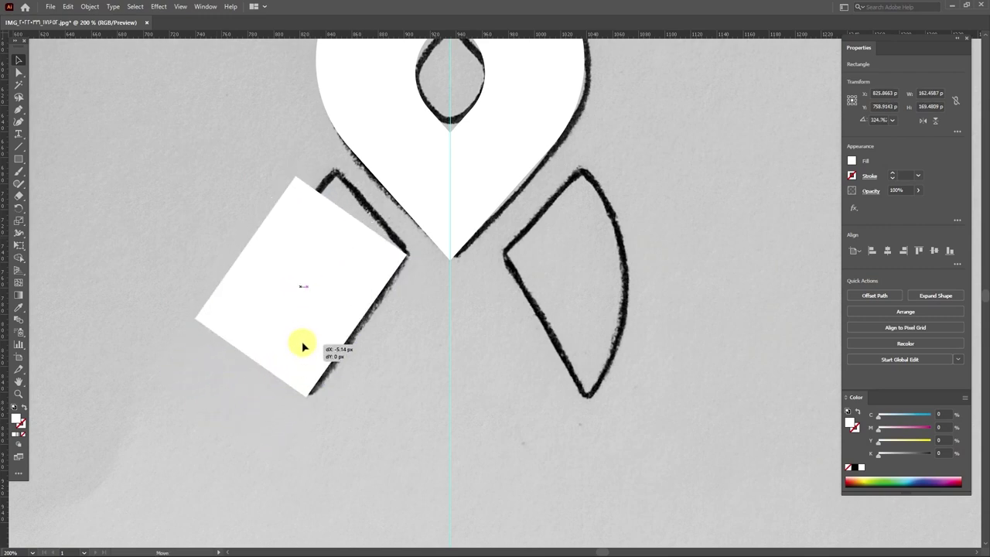
# Reshape the rectangle's corners and curve its outer edge into the left flipper
pyautogui.click(19, 72)
pyautogui.moveTo(297, 178); pyautogui.dragTo(334, 169)
pyautogui.moveTo(198, 318); pyautogui.dragTo(446, 343)
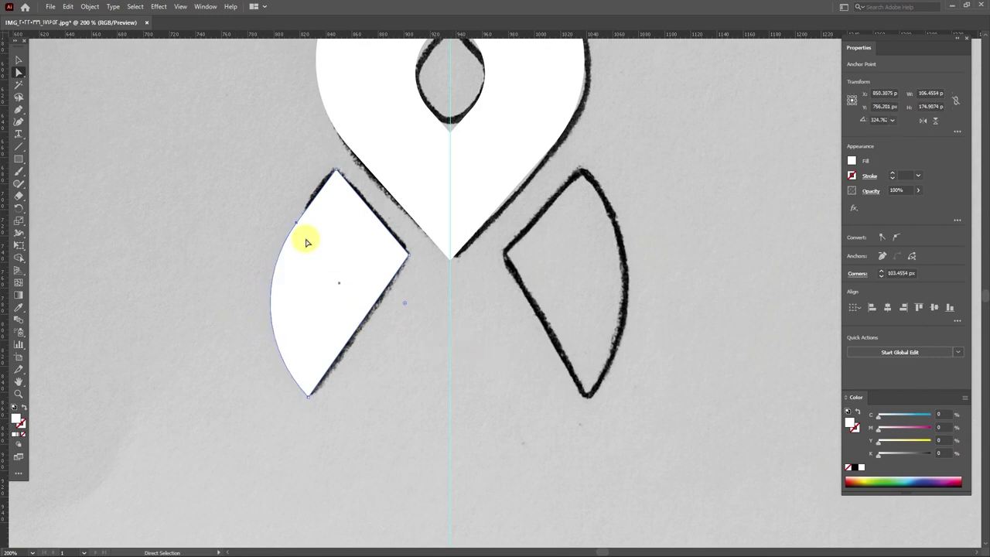
pyautogui.hotkey('ctrl', 'z')
pyautogui.moveTo(232, 311); pyautogui.dragTo(240, 317)
pyautogui.moveTo(249, 288)
pyautogui.mouseDown()
pyautogui.moveTo(245, 274)
pyautogui.moveTo(469, 318)
pyautogui.mouseUp()
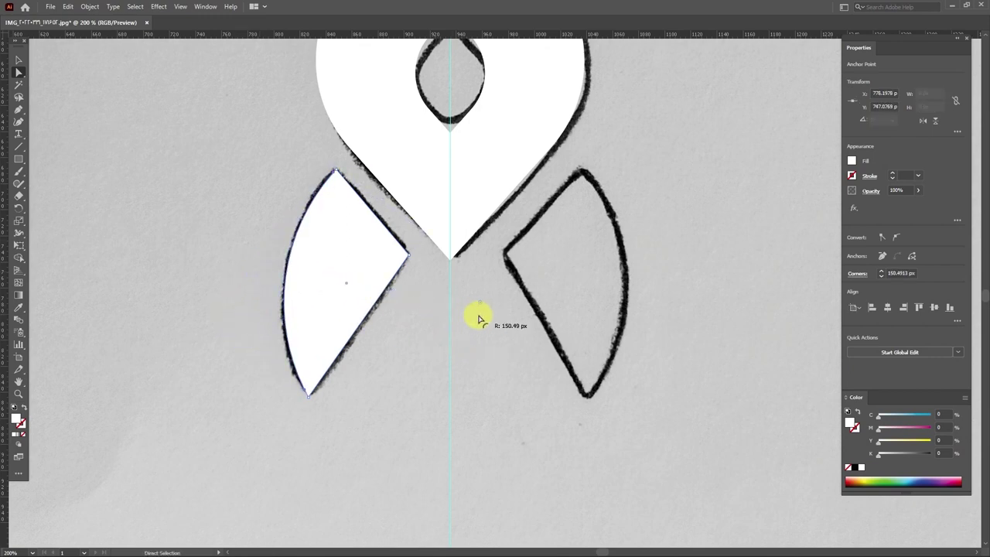
# Place a vertically reflected copy of the flipper over the right flipper sketch
pyautogui.click(19, 59)
pyautogui.click(361, 252)
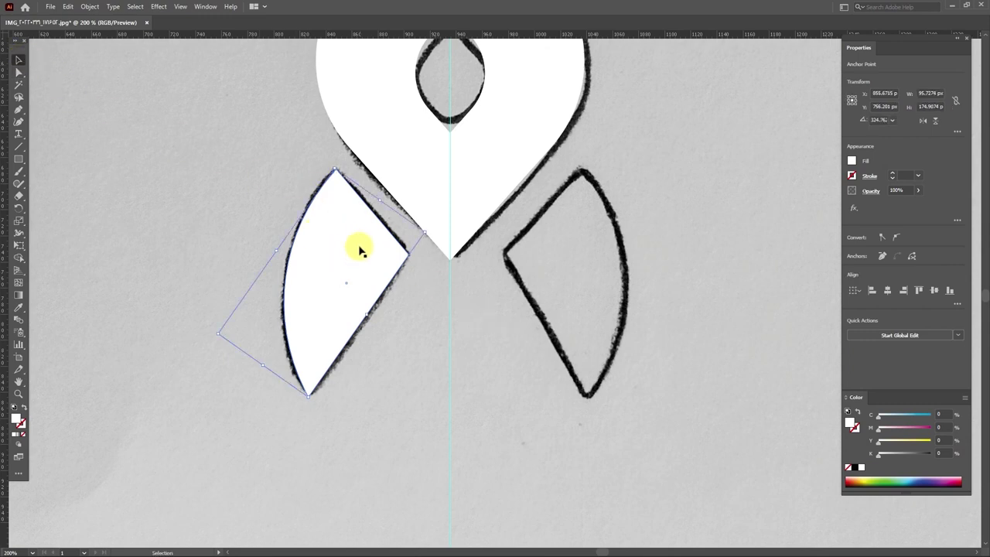
pyautogui.moveTo(348, 242); pyautogui.dragTo(589, 233)
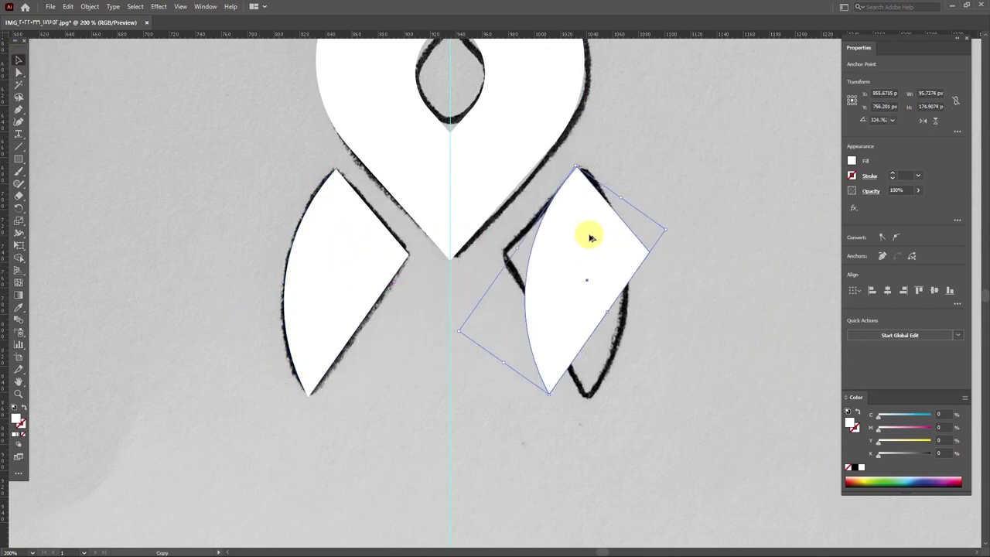
pyautogui.rightClick(590, 234)
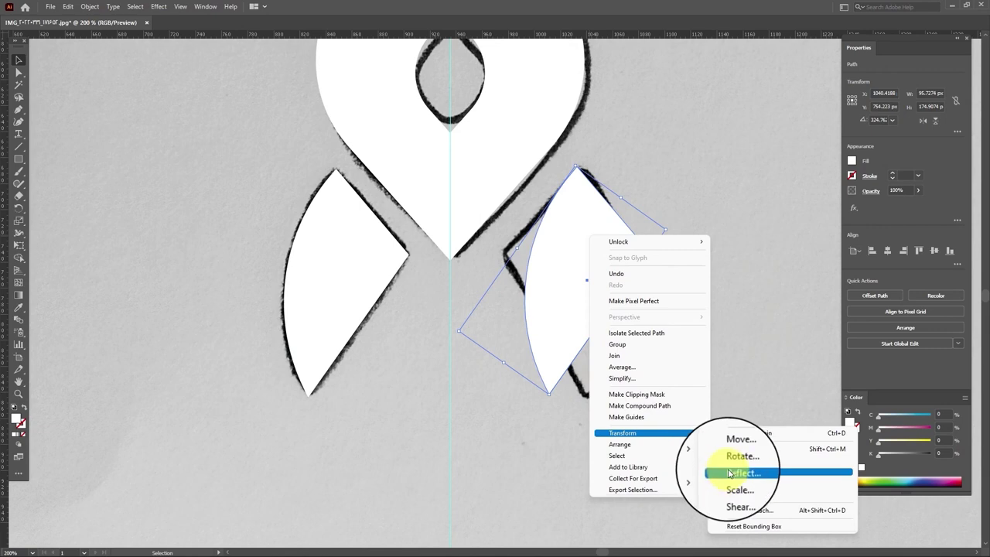
pyautogui.moveTo(623, 433)
pyautogui.click(754, 464)
pyautogui.press('Return')
pyautogui.moveTo(586, 290); pyautogui.dragTo(572, 280)
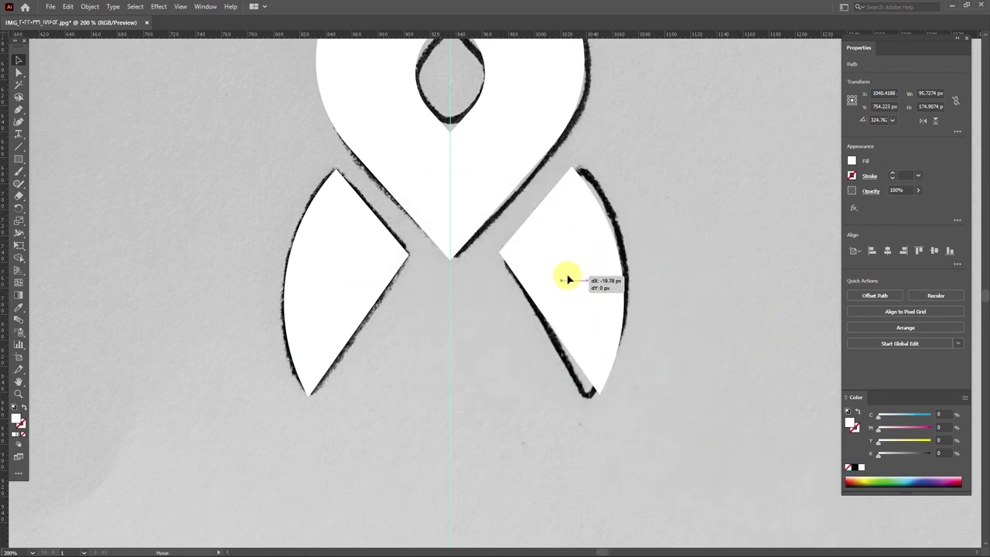
# Align the two flippers with each other and group them
pyautogui.keyDown('shift'); pyautogui.click(382, 260); pyautogui.keyUp('shift')
pyautogui.click(934, 251)
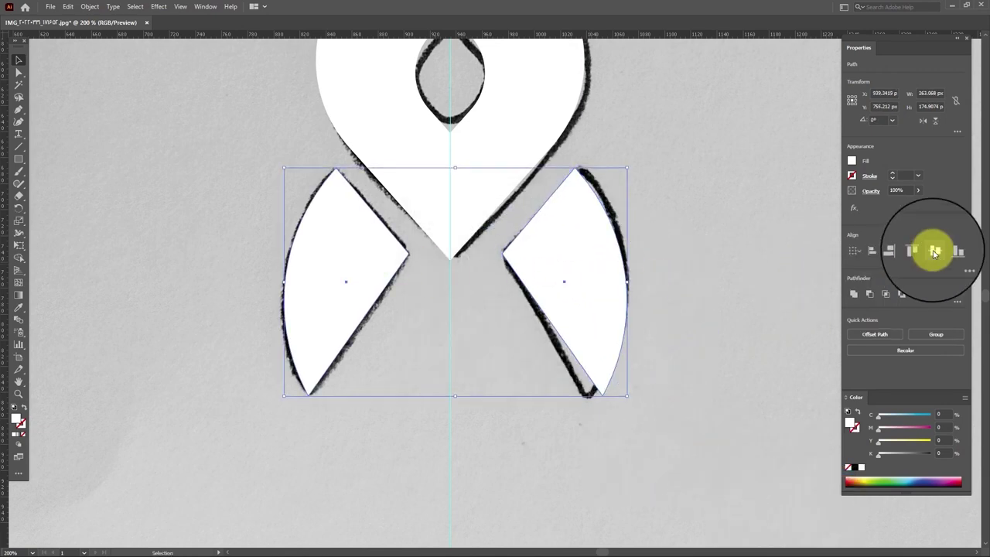
pyautogui.rightClick(602, 232)
pyautogui.click(645, 316)
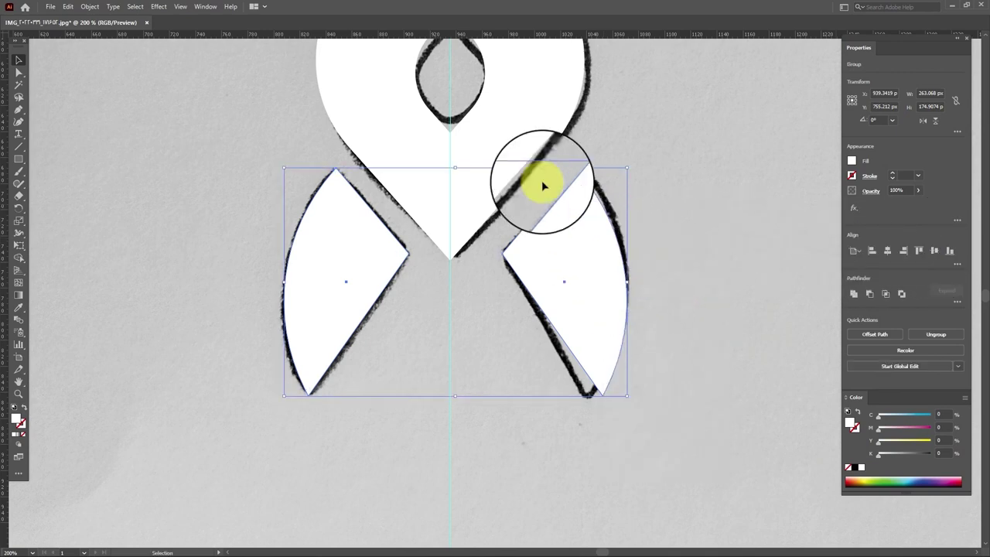
pyautogui.click(601, 117)
# Group the upper body shape and align it with the flippers
pyautogui.scroll(3, 531, 187)
pyautogui.click(530, 188)
pyautogui.rightClick(560, 169)
pyautogui.click(592, 255)
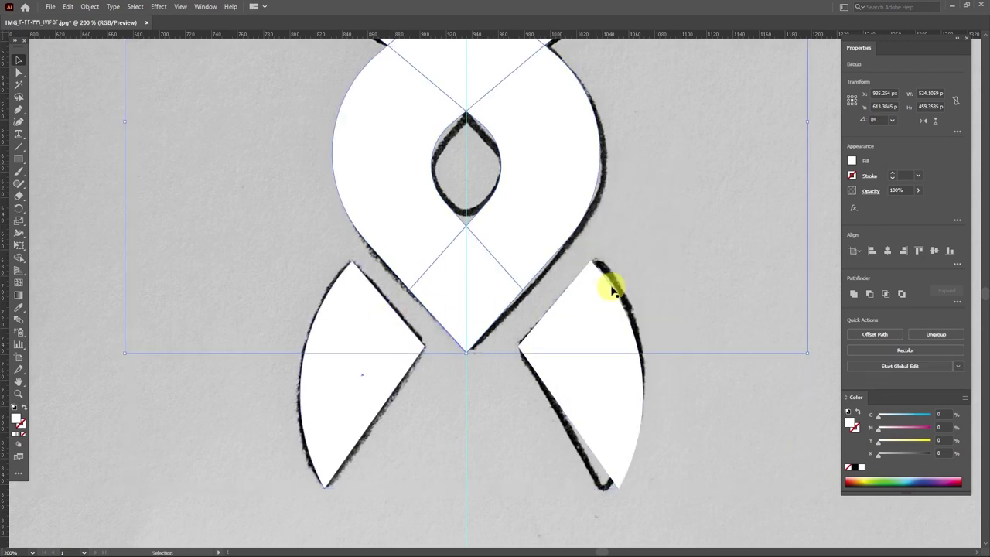
pyautogui.click(884, 251)
pyautogui.click(736, 265)
# Delete the leftover eye path and bring the head into view
pyautogui.press('a')
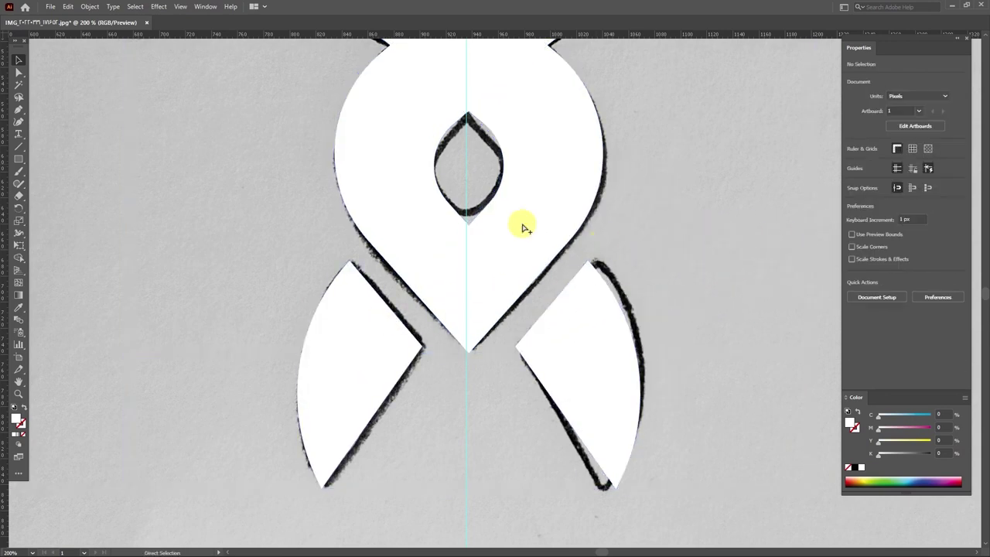
pyautogui.scroll(-1, 496, 202)
pyautogui.click(480, 187)
pyautogui.press('Delete')
pyautogui.moveTo(480, 187); pyautogui.dragTo(449, 347)
# Draw a 2 pt diagonal line along the head sketch's right edge and adjust its ends
pyautogui.keyDown('alt'); pyautogui.scroll(-1, 473, 287); pyautogui.keyUp('alt')
pyautogui.keyDown('alt'); pyautogui.scroll(1, 464, 224); pyautogui.keyUp('alt')
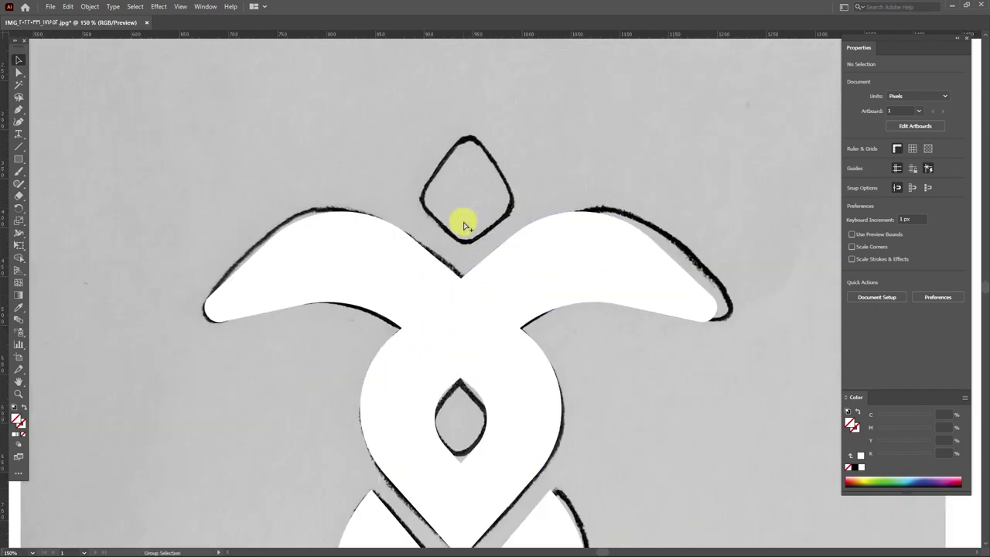
pyautogui.keyDown('alt'); pyautogui.scroll(-1, 464, 224); pyautogui.keyUp('alt')
pyautogui.keyDown('alt'); pyautogui.scroll(2, 464, 250); pyautogui.keyUp('alt')
pyautogui.click(19, 147)
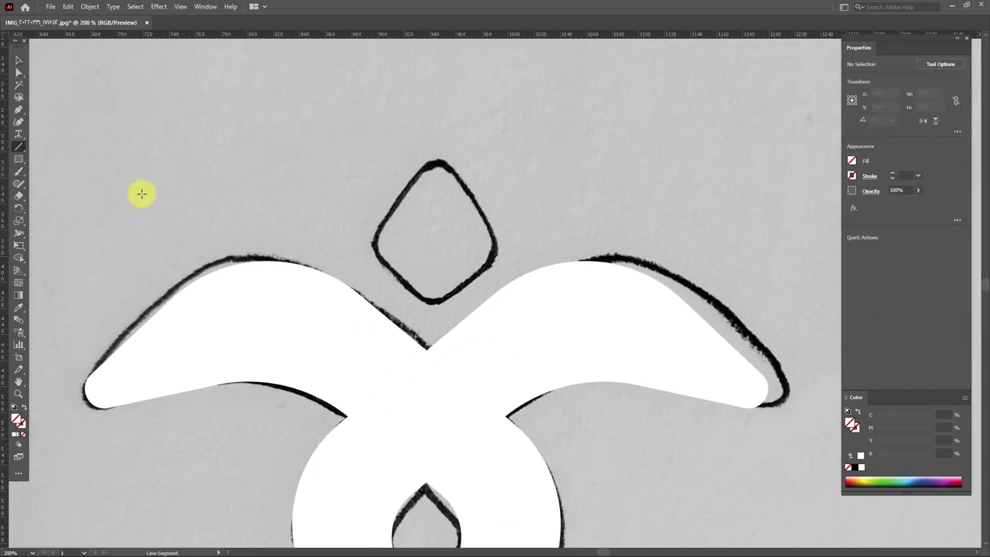
pyautogui.moveTo(354, 351); pyautogui.dragTo(700, 111)
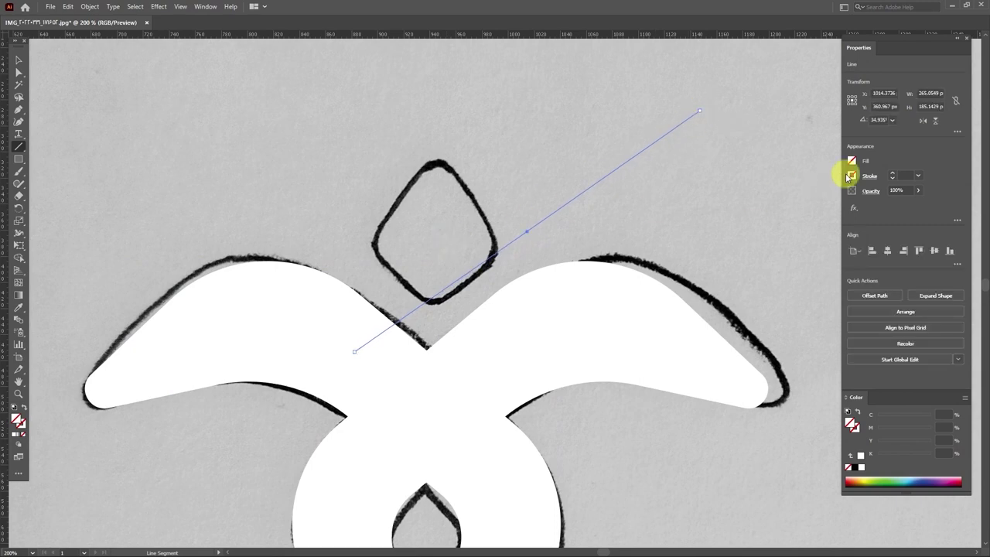
pyautogui.click(893, 174)
pyautogui.click(18, 60)
pyautogui.moveTo(348, 347); pyautogui.dragTo(353, 359)
pyautogui.moveTo(698, 111); pyautogui.dragTo(694, 109)
pyautogui.moveTo(349, 370); pyautogui.dragTo(344, 381)
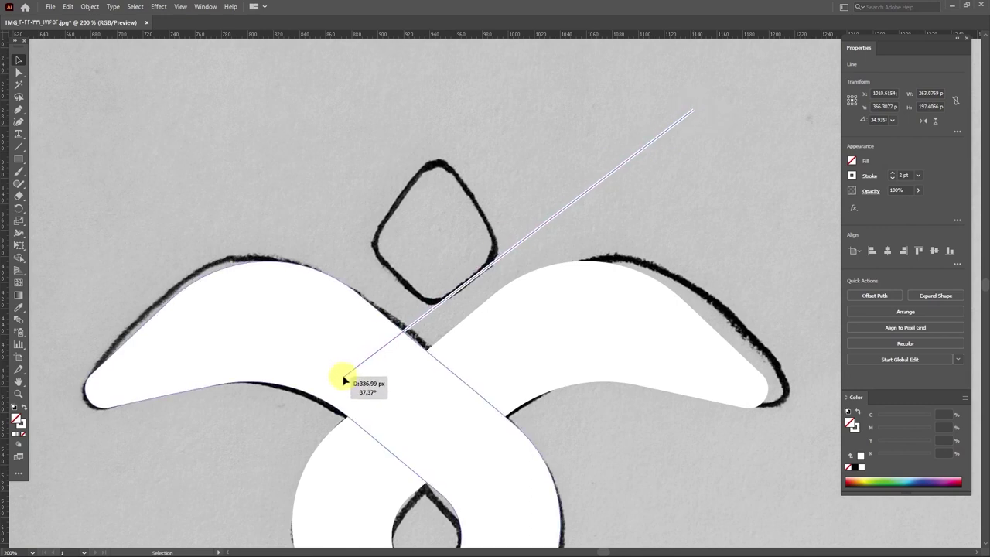
# Add a rotated copy crossing the first diagonal, centre the vertical line, and select all lines
pyautogui.moveTo(531, 232); pyautogui.dragTo(508, 200)
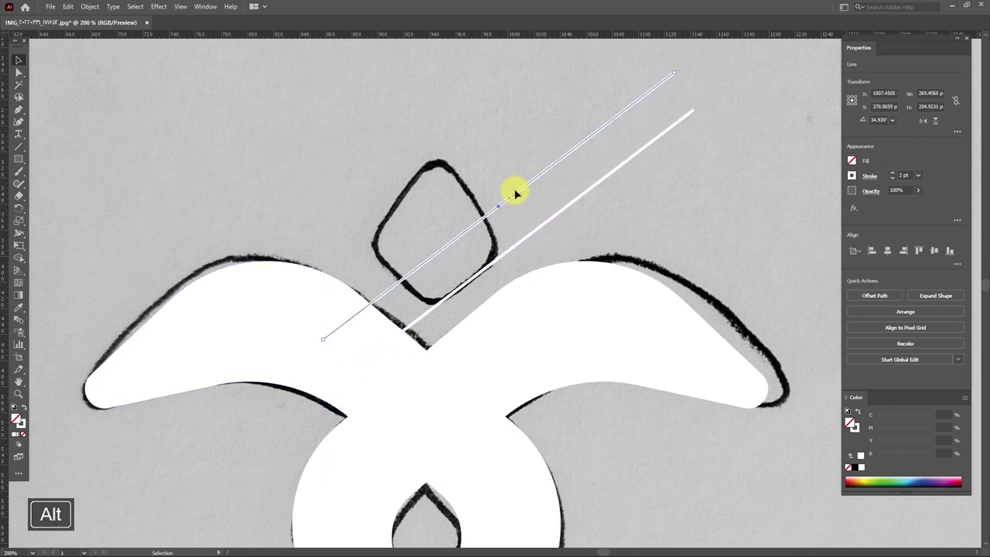
pyautogui.moveTo(678, 70)
pyautogui.mouseDown()
pyautogui.moveTo(599, 384)
pyautogui.moveTo(608, 378)
pyautogui.mouseUp()
pyautogui.moveTo(522, 260); pyautogui.dragTo(514, 265)
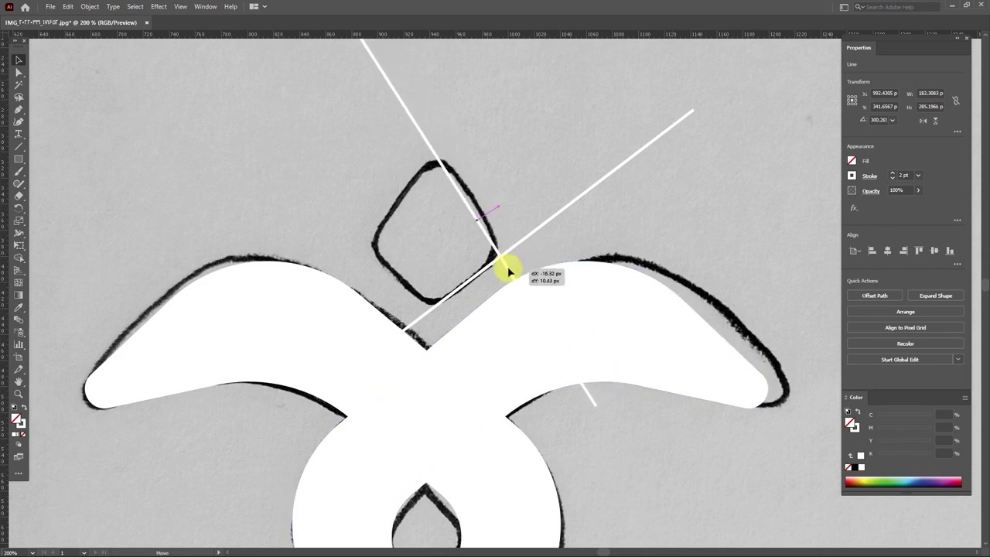
pyautogui.moveTo(514, 266)
pyautogui.mouseDown()
pyautogui.moveTo(542, 406)
pyautogui.moveTo(426, 435)
pyautogui.mouseUp()
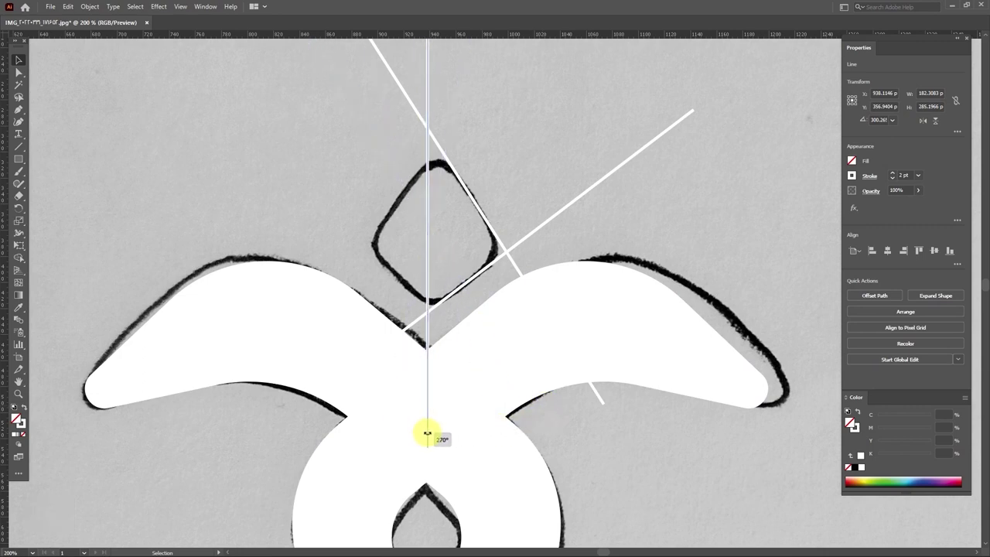
pyautogui.moveTo(430, 245); pyautogui.dragTo(434, 257)
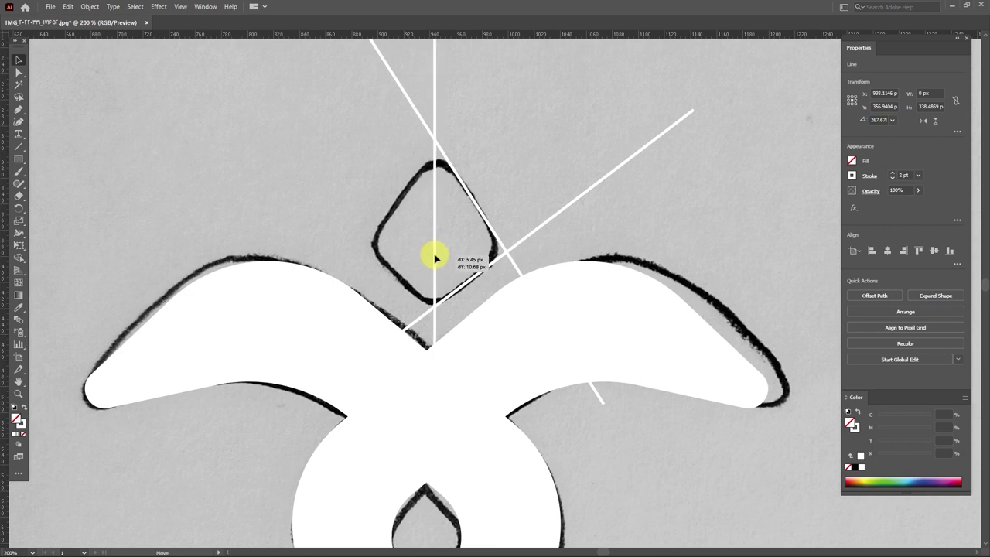
pyautogui.hotkey('ctrl', 'a')
pyautogui.click(20, 259)
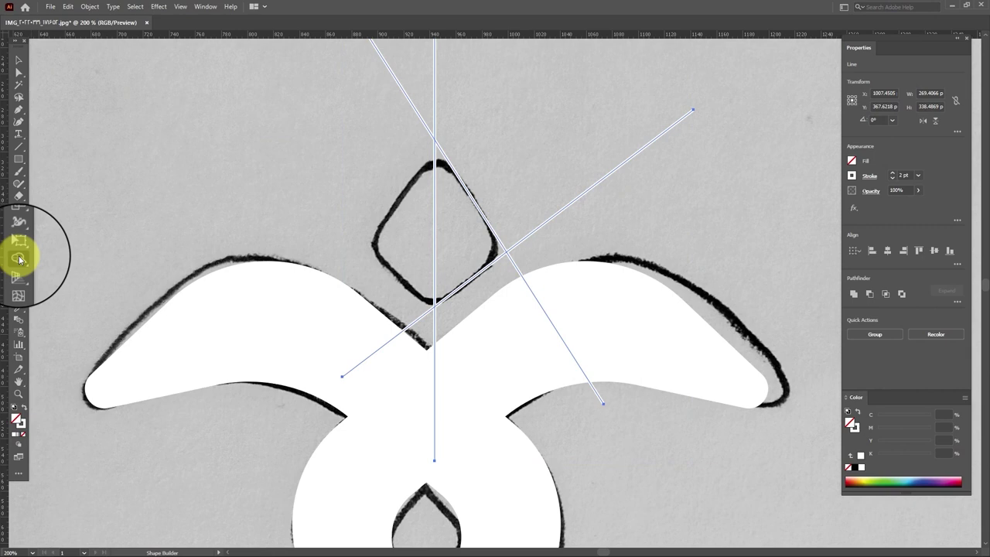
# Use Shape Builder to make the head's right-half triangle and remove leftover line pieces
pyautogui.moveTo(392, 316); pyautogui.dragTo(530, 275)
pyautogui.moveTo(431, 114); pyautogui.dragTo(459, 210)
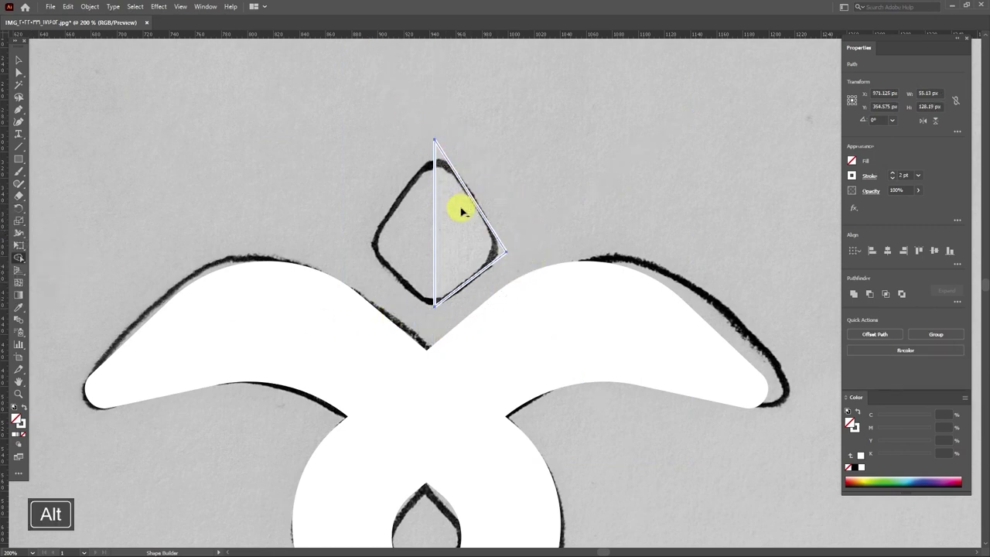
pyautogui.click(19, 60)
pyautogui.click(20, 72)
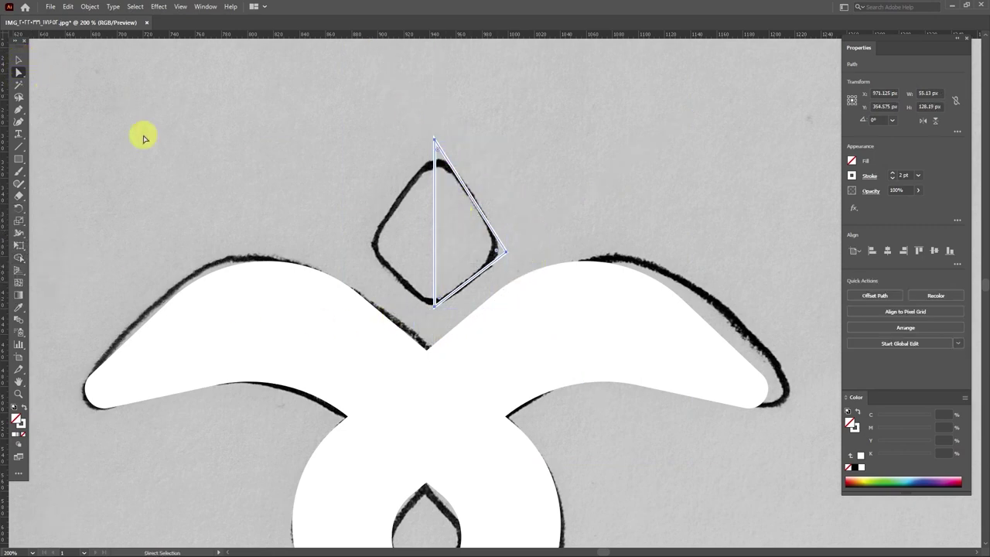
# Reflect a copy of the triangle vertically and unite both halves into a diamond
pyautogui.moveTo(443, 155); pyautogui.dragTo(376, 168)
pyautogui.rightClick(376, 169)
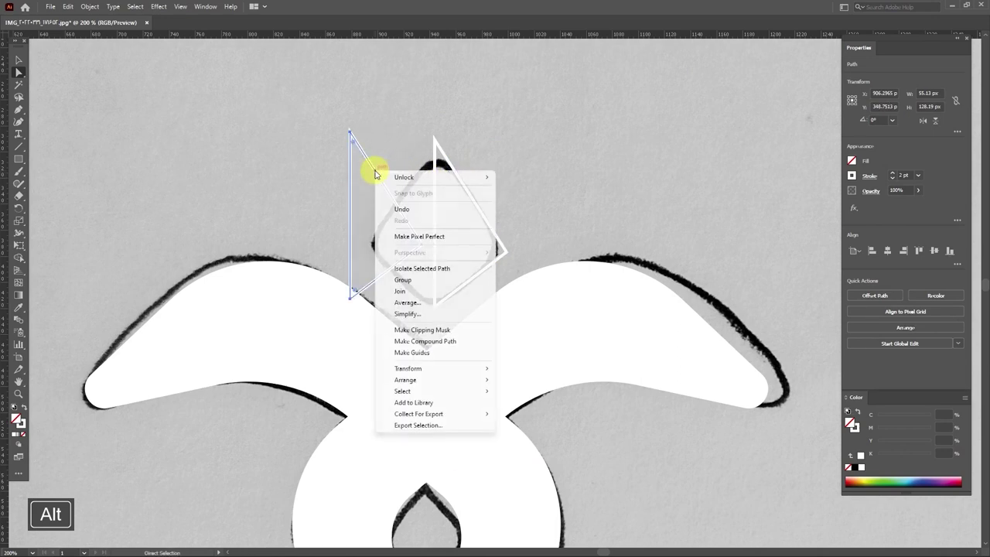
pyautogui.click(519, 404)
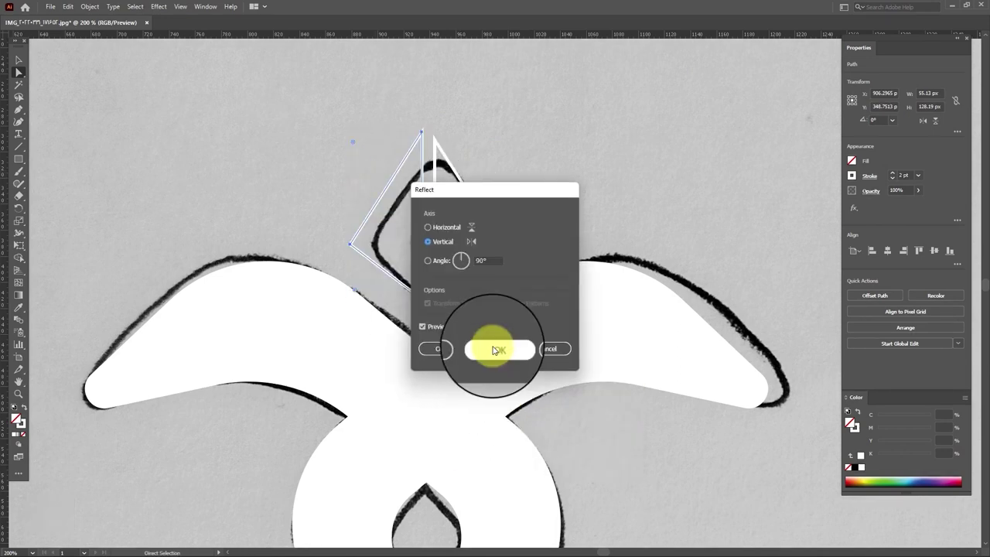
pyautogui.click(497, 349)
pyautogui.moveTo(395, 179); pyautogui.dragTo(408, 186)
pyautogui.keyDown('shift'); pyautogui.click(469, 195); pyautogui.keyUp('shift')
pyautogui.click(853, 294)
# Round the diamond's corners to about 25.85 px and fill it white with no stroke
pyautogui.click(18, 73)
pyautogui.moveTo(434, 153); pyautogui.dragTo(436, 193)
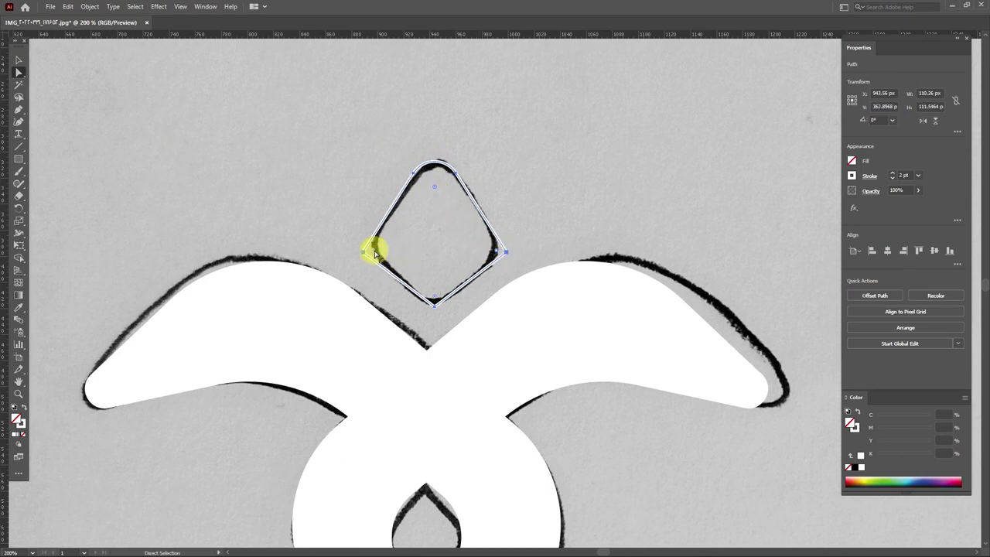
pyautogui.moveTo(392, 257); pyautogui.dragTo(411, 259)
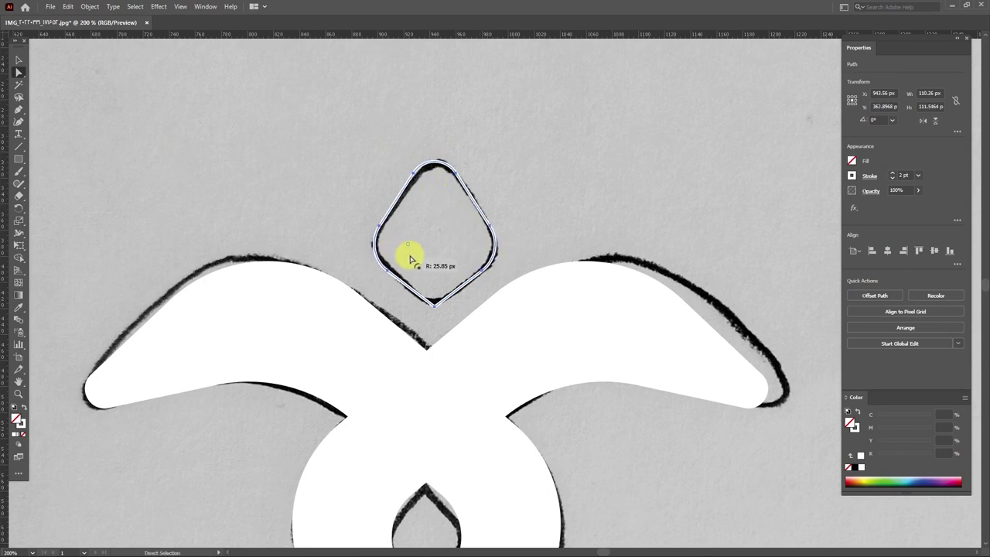
pyautogui.click(22, 410)
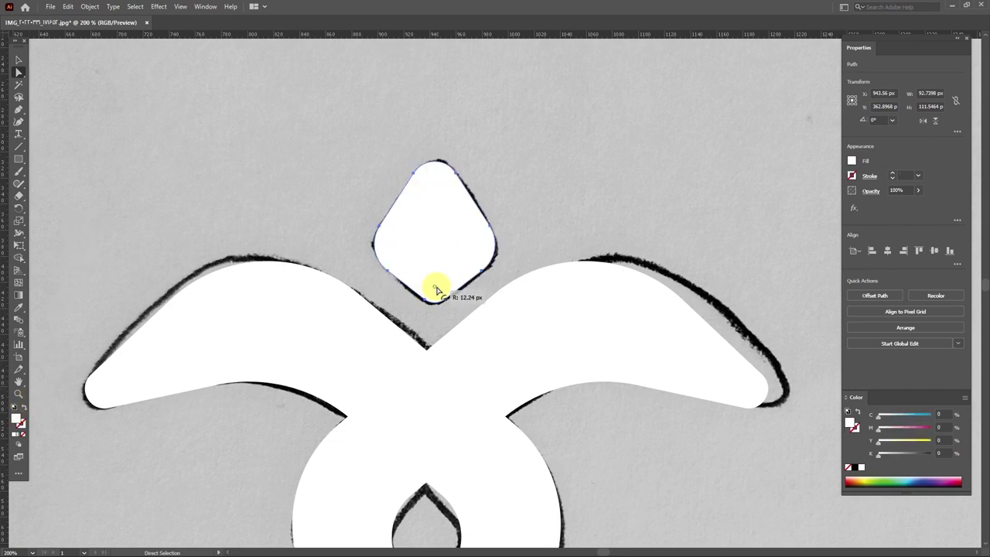
pyautogui.click(11, 62)
pyautogui.click(360, 194)
# Select the wings, body and head together
pyautogui.scroll(-2, 360, 194)
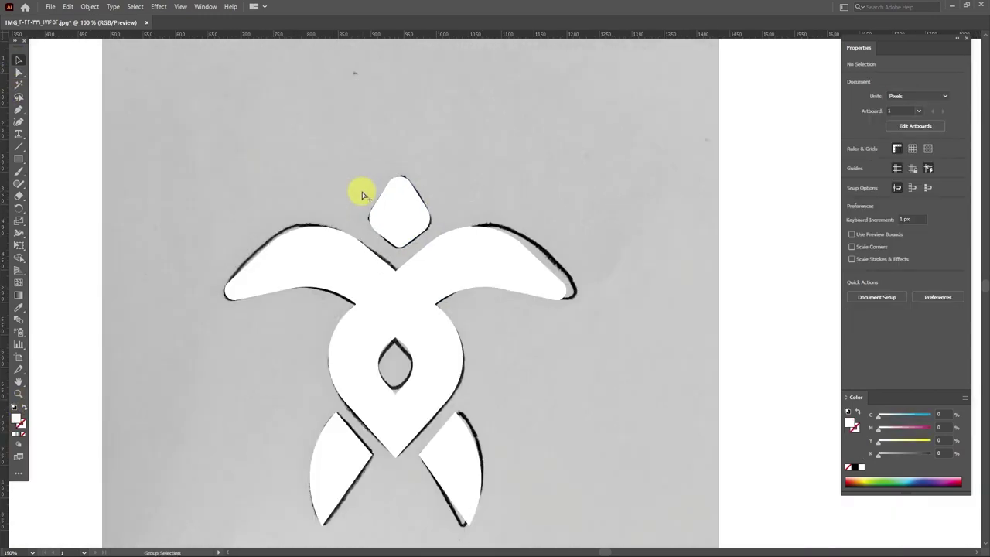
pyautogui.scroll(-1, 349, 194)
pyautogui.click(452, 213)
pyautogui.keyDown('shift'); pyautogui.click(415, 181); pyautogui.keyUp('shift')
# Fill the background rectangle with a near-black colour
pyautogui.keyDown('shift'); pyautogui.click(411, 354); pyautogui.keyUp('shift')
pyautogui.doubleClick(17, 420)
pyautogui.moveTo(393, 274); pyautogui.dragTo(353, 332)
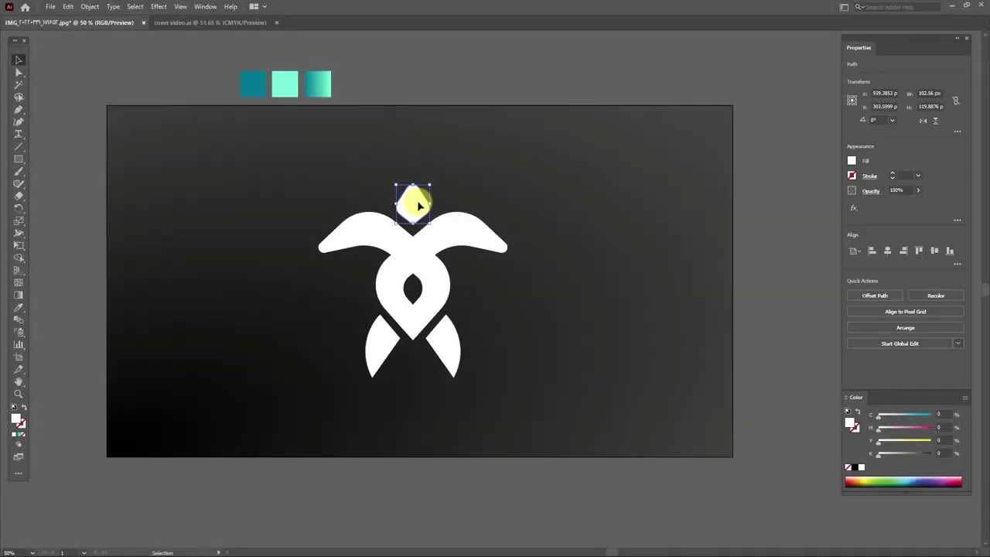
# Eyedrop the teal gradient swatch onto the turtle's body, wings and legs
pyautogui.click(421, 213)
pyautogui.keyDown('shift'); pyautogui.click(394, 243); pyautogui.keyUp('shift')
pyautogui.keyDown('shift'); pyautogui.click(380, 337); pyautogui.keyUp('shift')
pyautogui.click(18, 307)
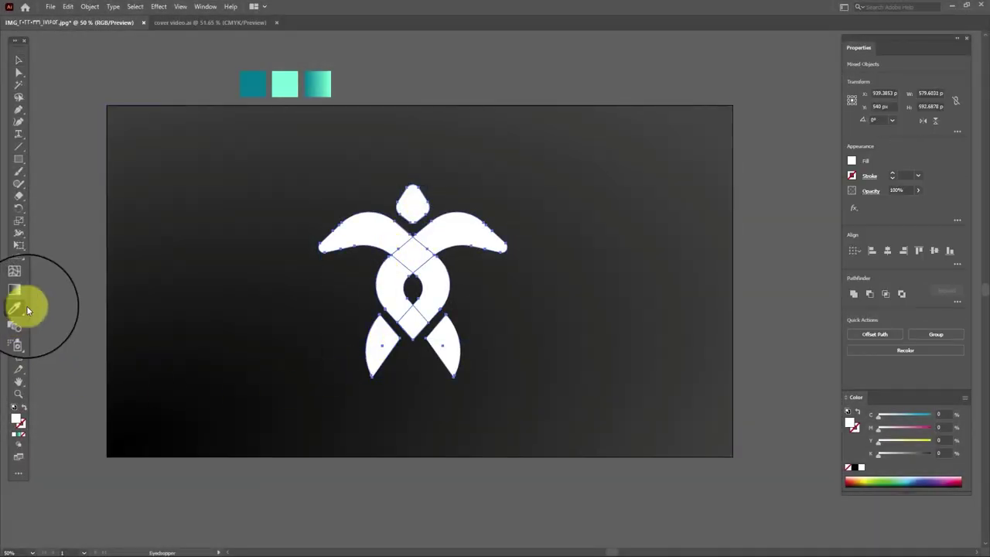
pyautogui.click(317, 81)
pyautogui.click(18, 60)
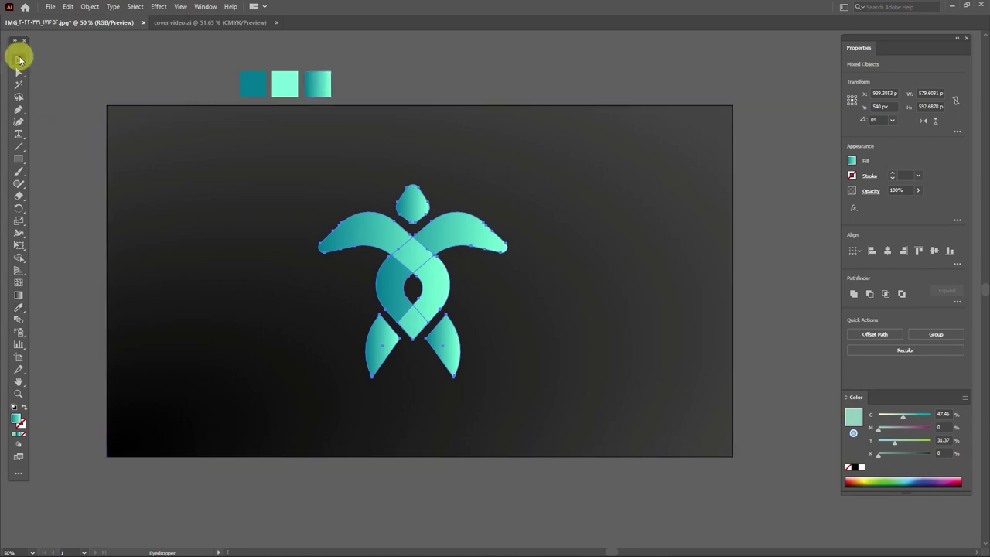
# Redraw the head's gradient so it runs vertically from bottom to top
pyautogui.click(404, 194)
pyautogui.click(18, 295)
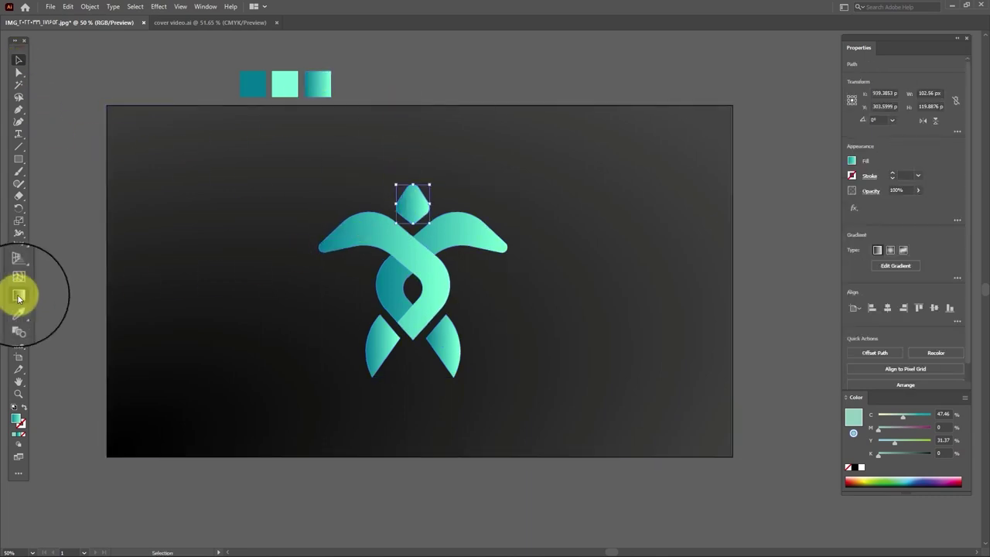
pyautogui.moveTo(414, 171); pyautogui.dragTo(410, 222)
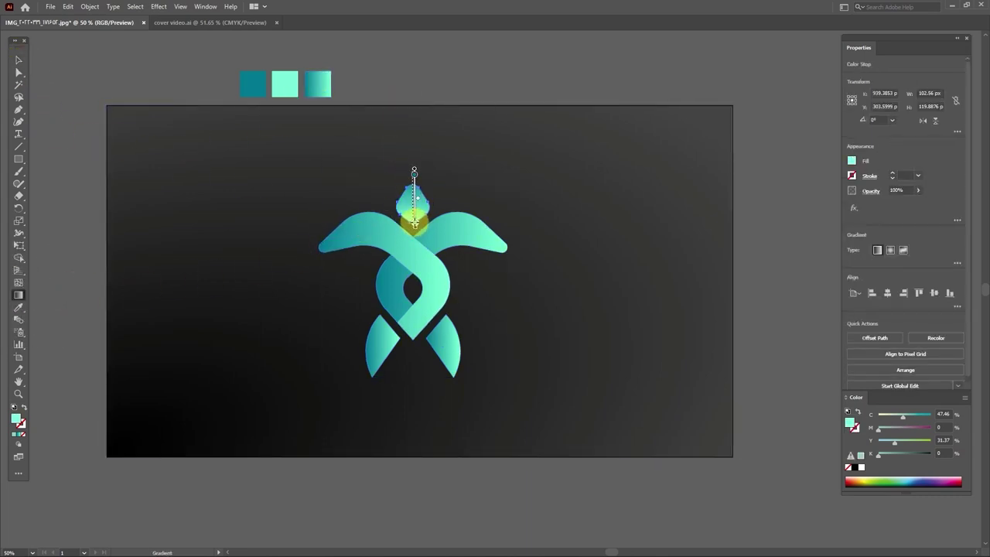
pyautogui.moveTo(414, 229)
pyautogui.mouseDown()
pyautogui.moveTo(411, 169)
pyautogui.moveTo(412, 179)
pyautogui.mouseUp()
pyautogui.click(18, 65)
# Run the gradient vertically downward across both lower fins
pyautogui.click(433, 350)
pyautogui.click(19, 295)
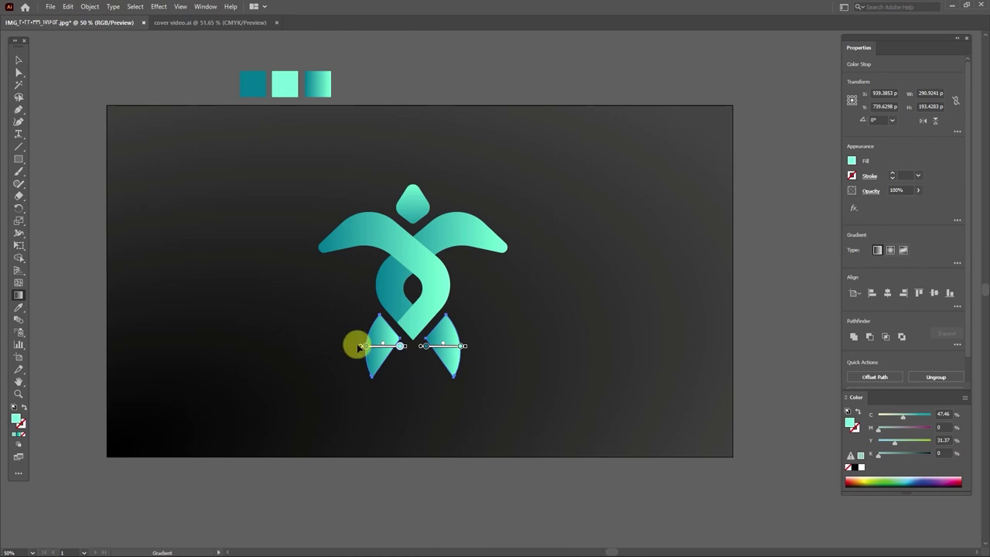
pyautogui.moveTo(411, 290); pyautogui.dragTo(410, 370)
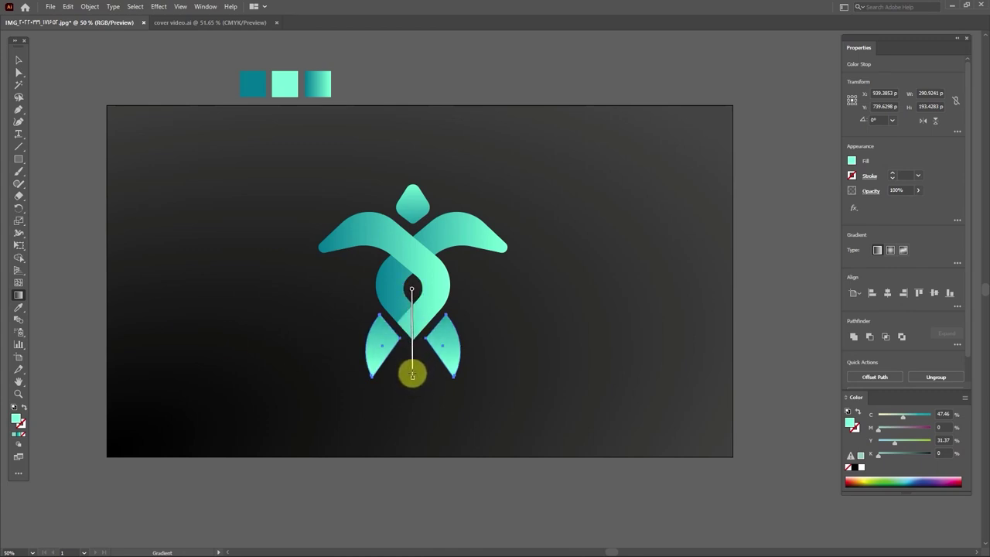
pyautogui.moveTo(412, 375); pyautogui.dragTo(412, 376)
pyautogui.click(20, 62)
# Select the turtle's right band alone and give it a new gradient fill
pyautogui.click(464, 194)
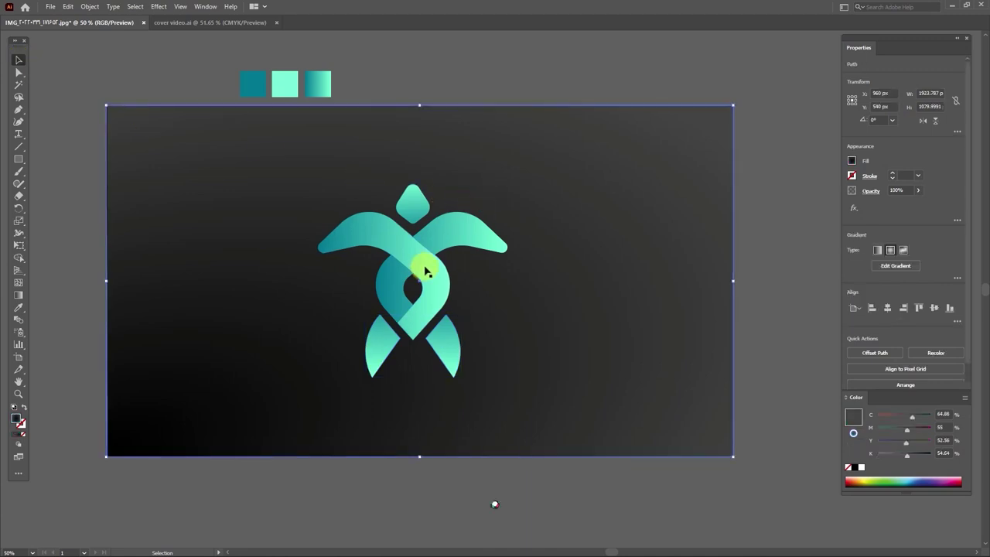
pyautogui.click(424, 261)
pyautogui.scroll(1, 420, 270)
pyautogui.scroll(1, 420, 270)
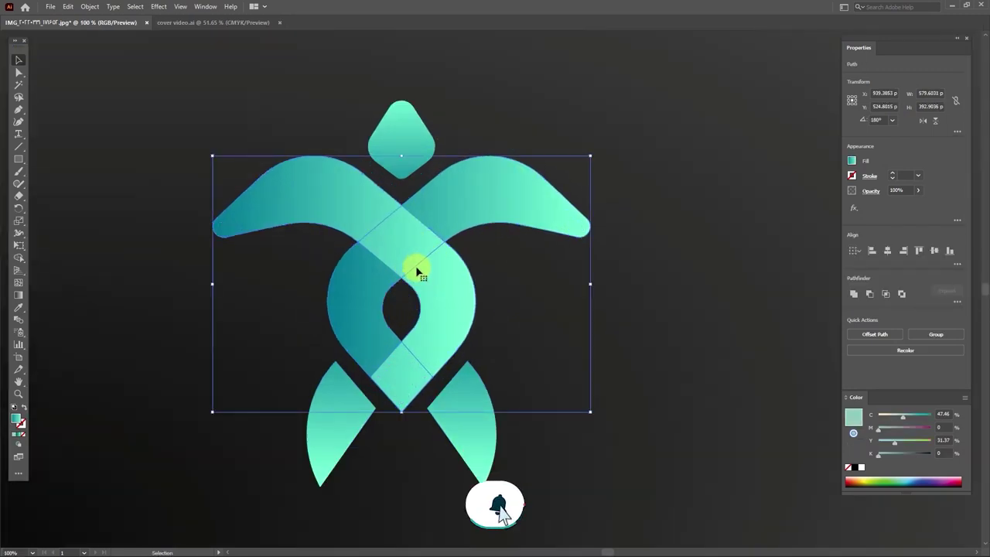
pyautogui.click(588, 205)
pyautogui.click(903, 250)
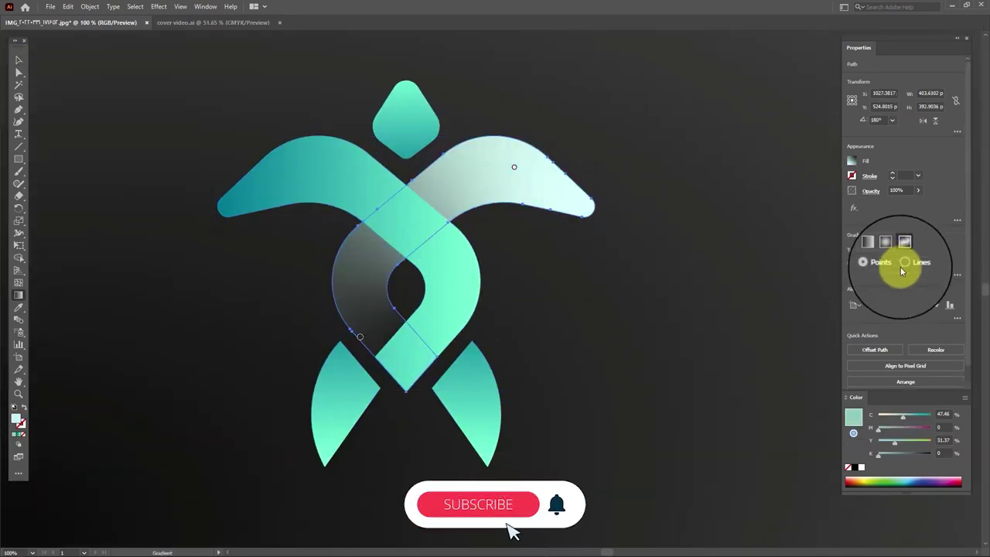
pyautogui.scroll(-1, 464, 178)
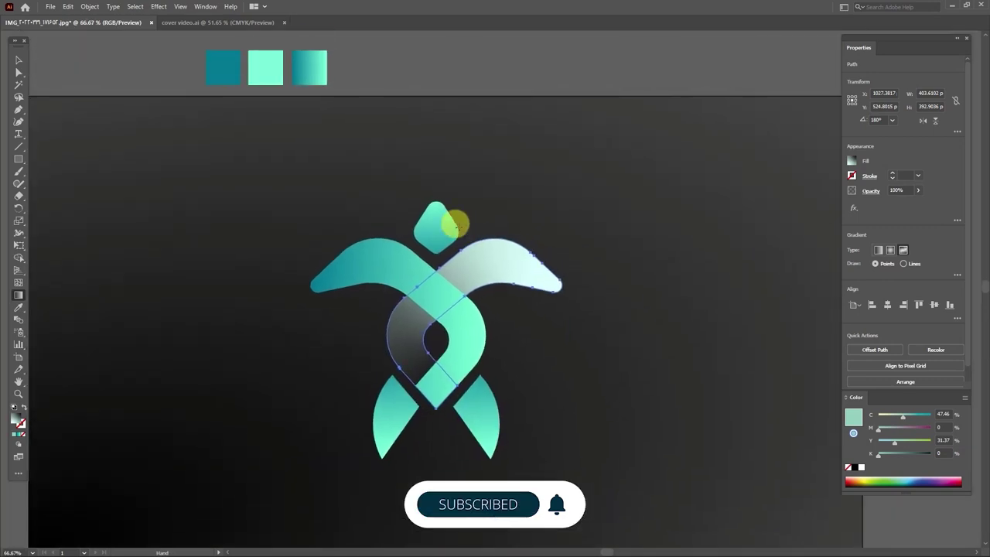
# Copy the mint swatch's hex code from its colour values
pyautogui.click(19, 60)
pyautogui.click(263, 68)
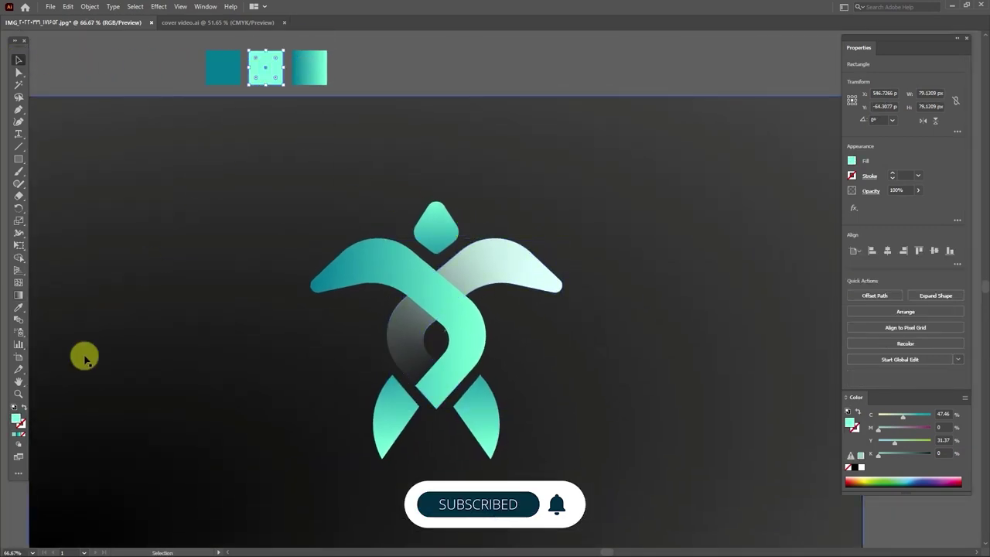
pyautogui.doubleClick(16, 417)
pyautogui.rightClick(545, 342)
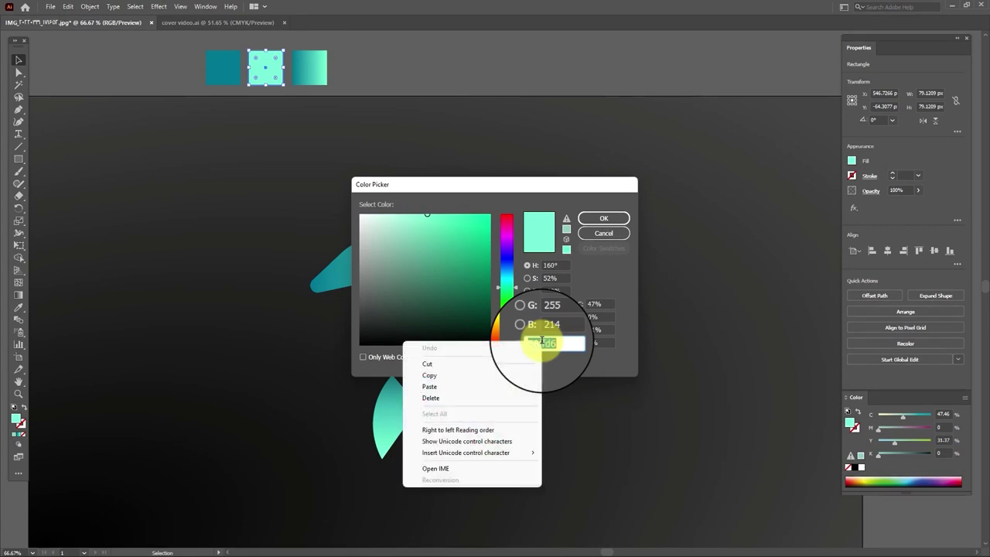
pyautogui.click(427, 375)
pyautogui.click(604, 232)
# Make the right band a Freeform gradient, moving the dark point down and pasting mint into a point
pyautogui.click(513, 270)
pyautogui.click(903, 250)
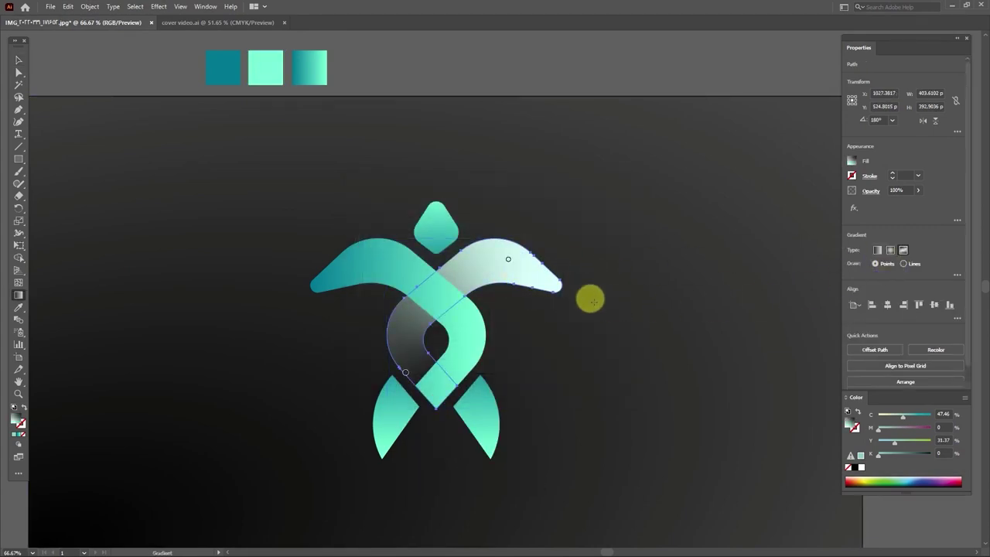
pyautogui.moveTo(405, 372); pyautogui.dragTo(435, 386)
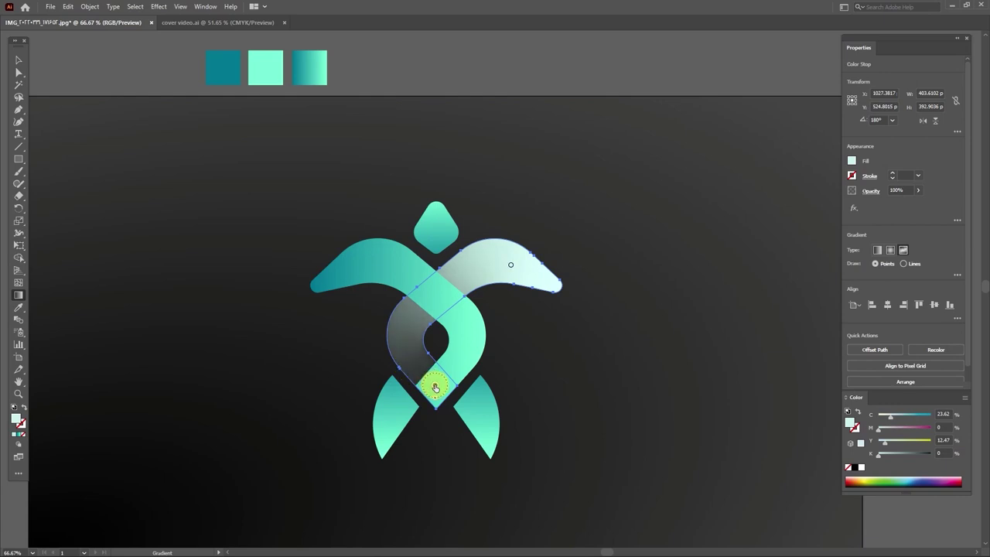
pyautogui.doubleClick(19, 420)
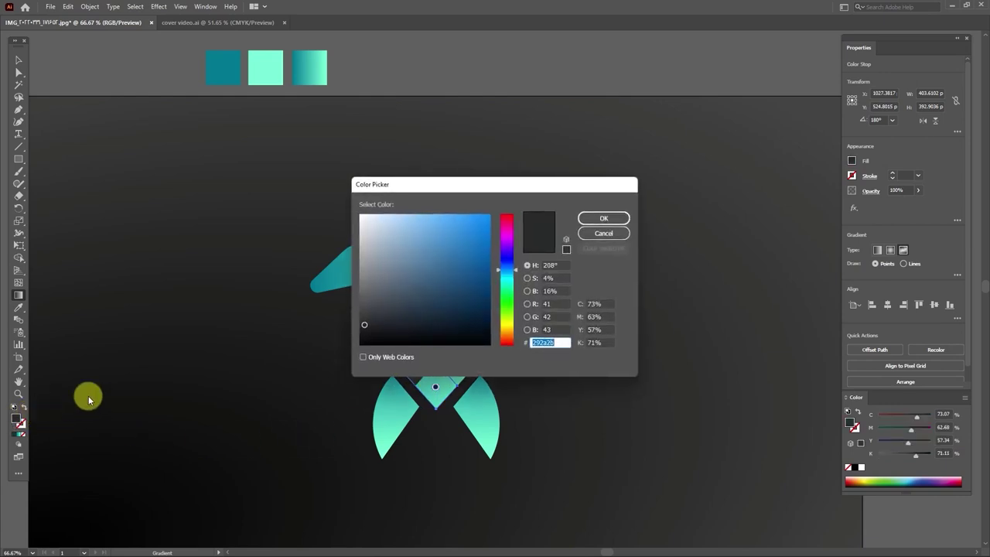
pyautogui.rightClick(542, 343)
pyautogui.click(475, 380)
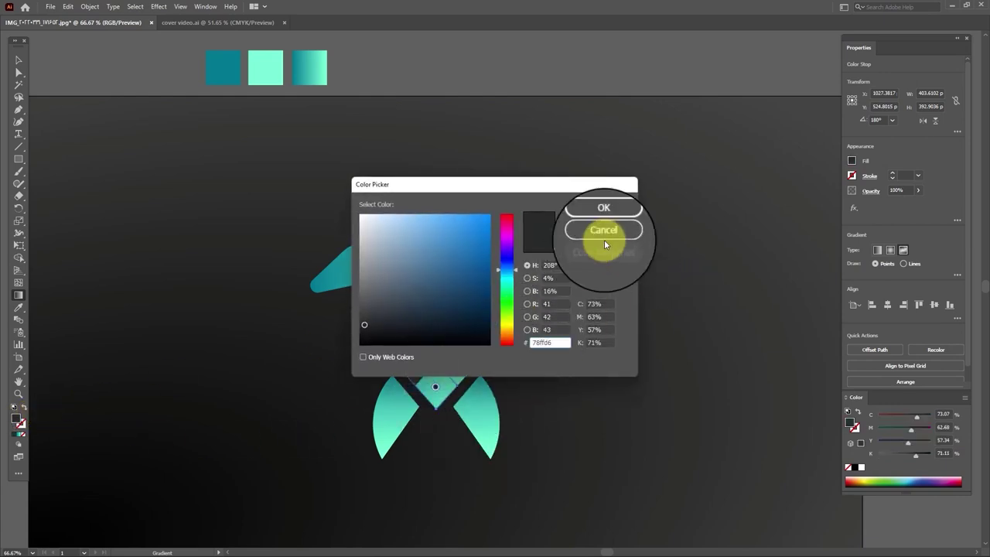
pyautogui.click(604, 218)
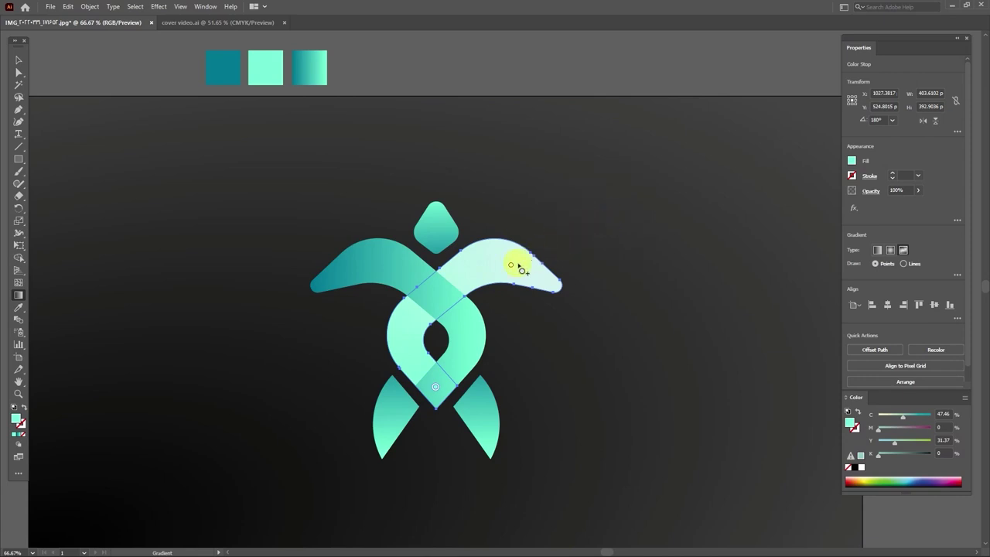
pyautogui.click(17, 59)
pyautogui.click(470, 322)
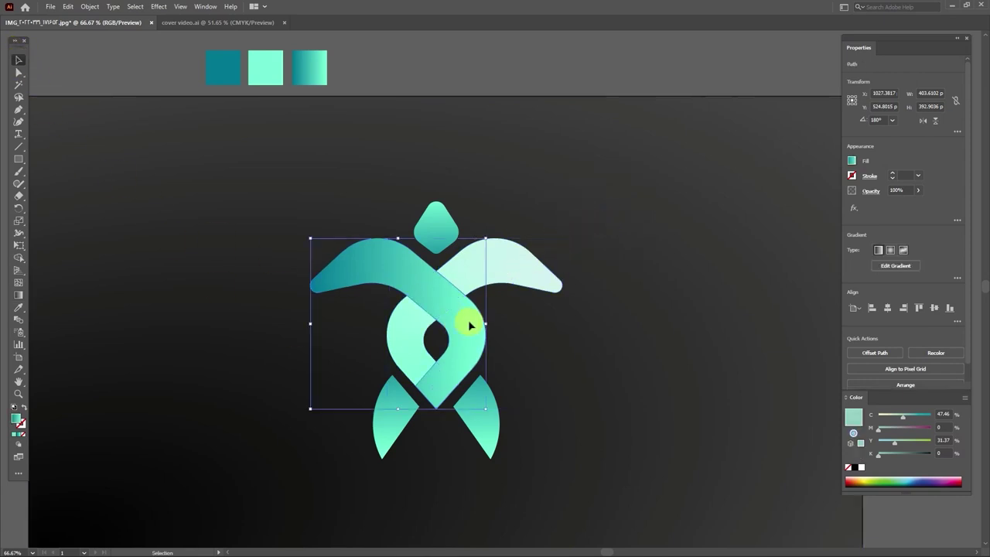
# Apply a Freeform gradient to the left band and set one point to the pasted mint
pyautogui.click(902, 252)
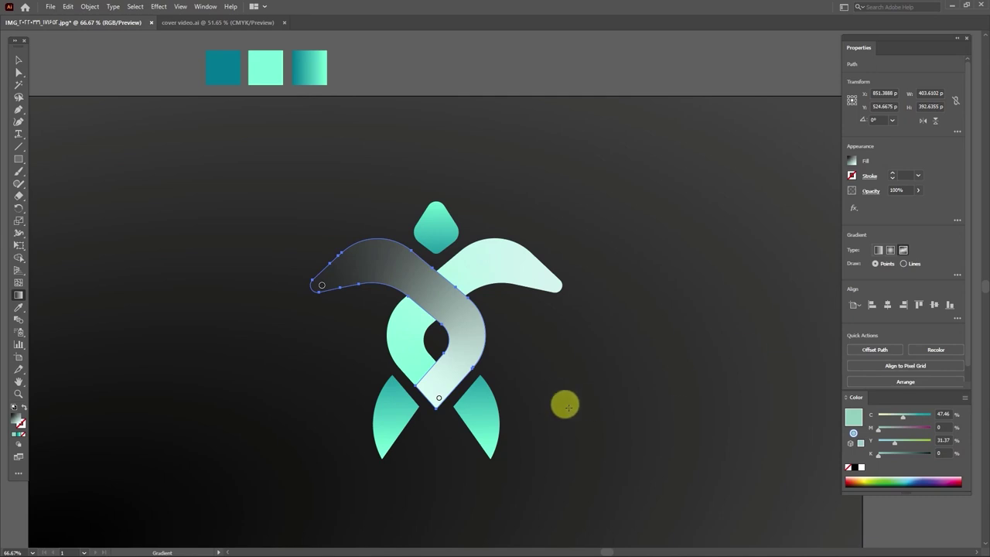
pyautogui.click(438, 386)
pyautogui.doubleClick(16, 418)
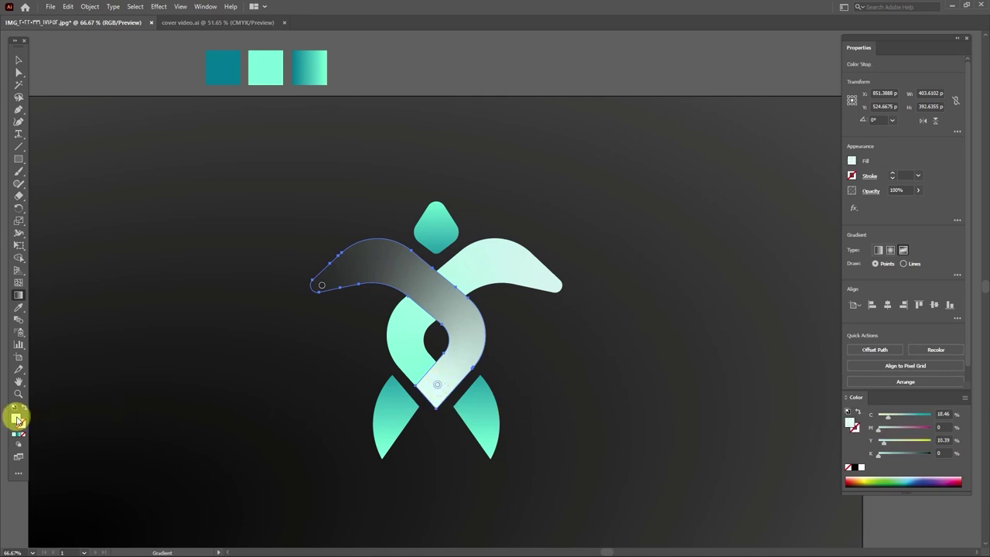
pyautogui.rightClick(546, 341)
pyautogui.click(436, 388)
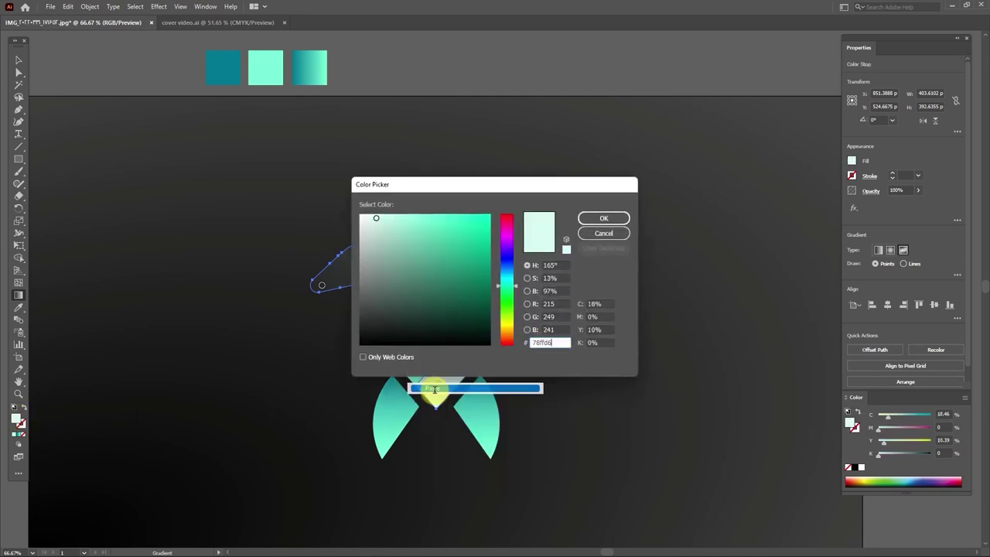
pyautogui.click(603, 219)
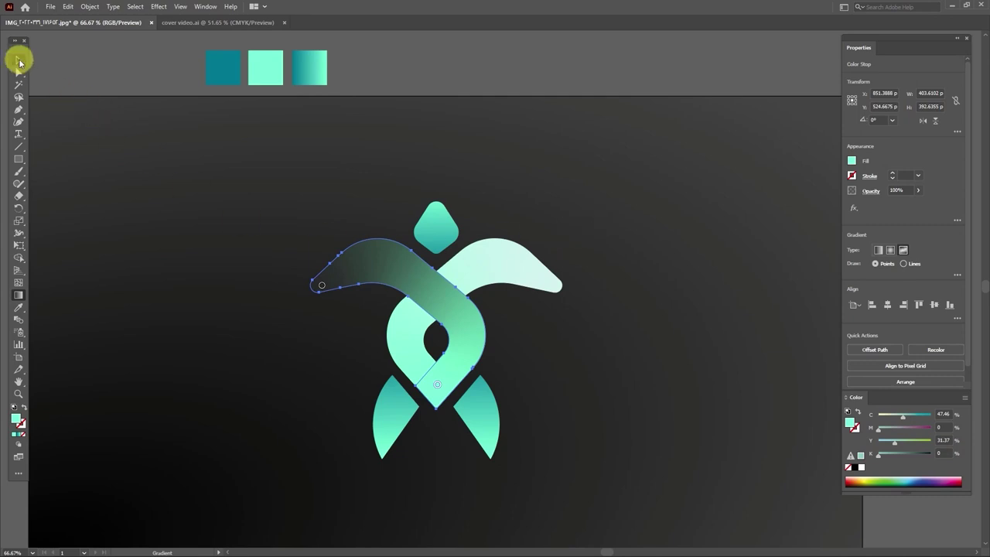
pyautogui.click(19, 62)
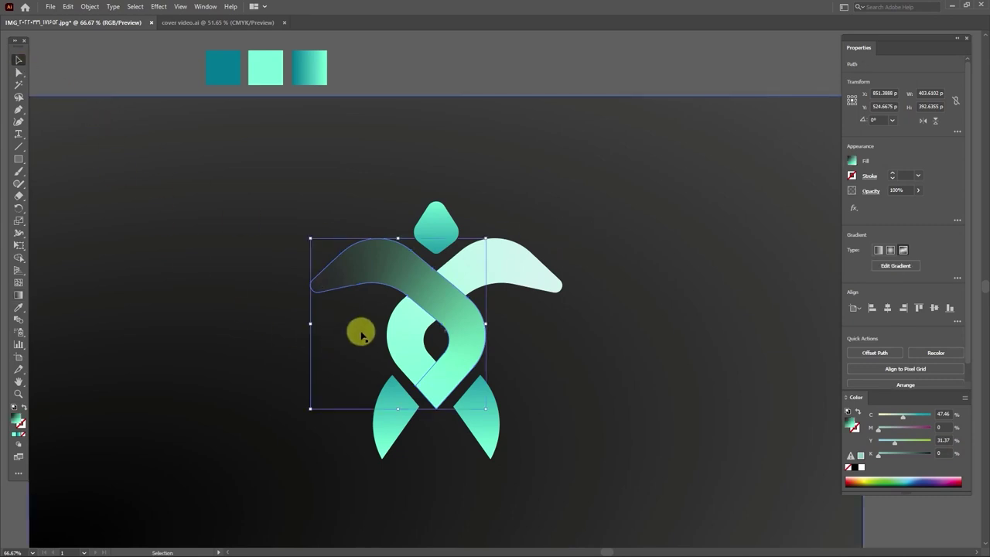
# Copy the teal swatch's hex code and reselect the right wing band's gradient
pyautogui.click(224, 67)
pyautogui.doubleClick(16, 419)
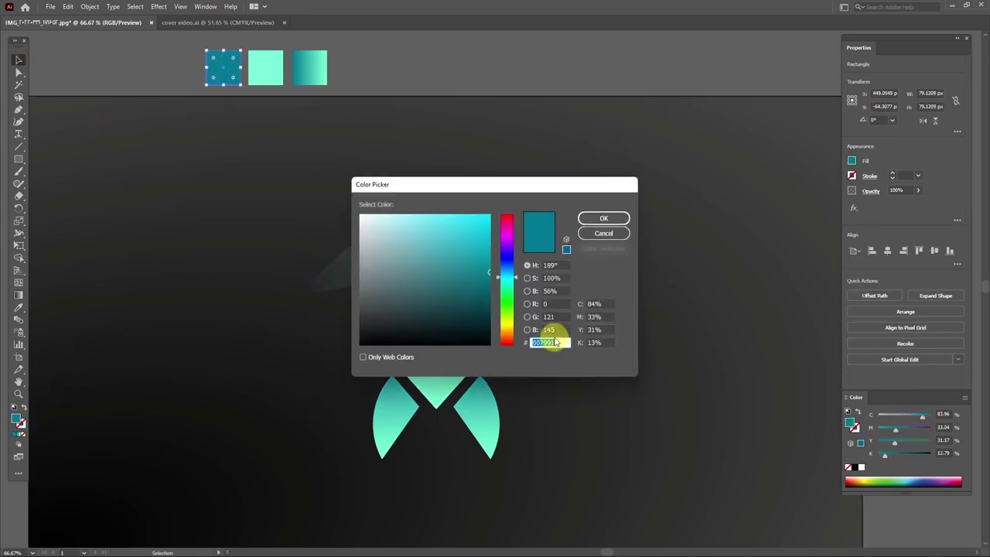
pyautogui.rightClick(542, 343)
pyautogui.click(436, 376)
pyautogui.click(599, 219)
pyautogui.click(515, 276)
pyautogui.click(895, 267)
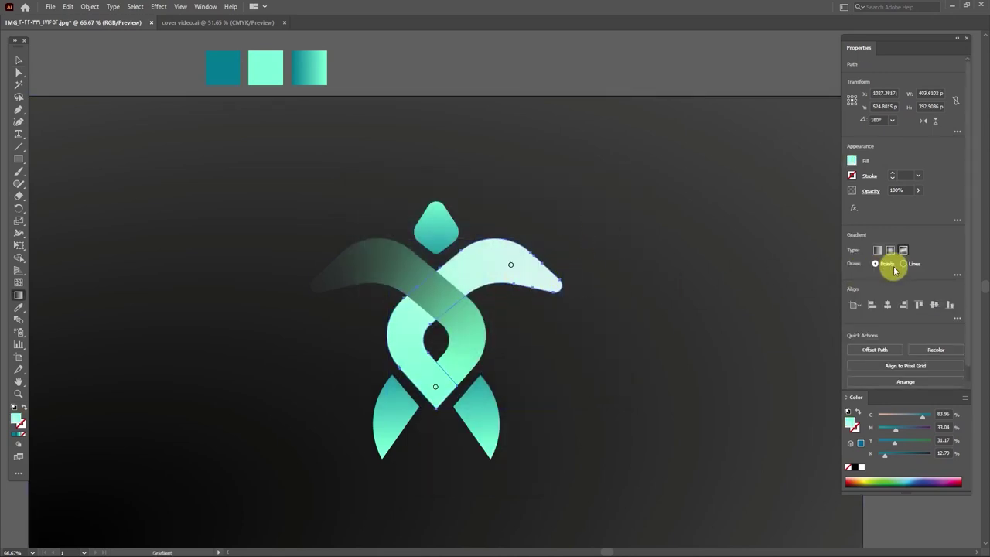
# Set a right-wing gradient point to teal 007991 and add a point near the tip
pyautogui.click(431, 298)
pyautogui.doubleClick(17, 419)
pyautogui.hotkey('ctrl', 'v')
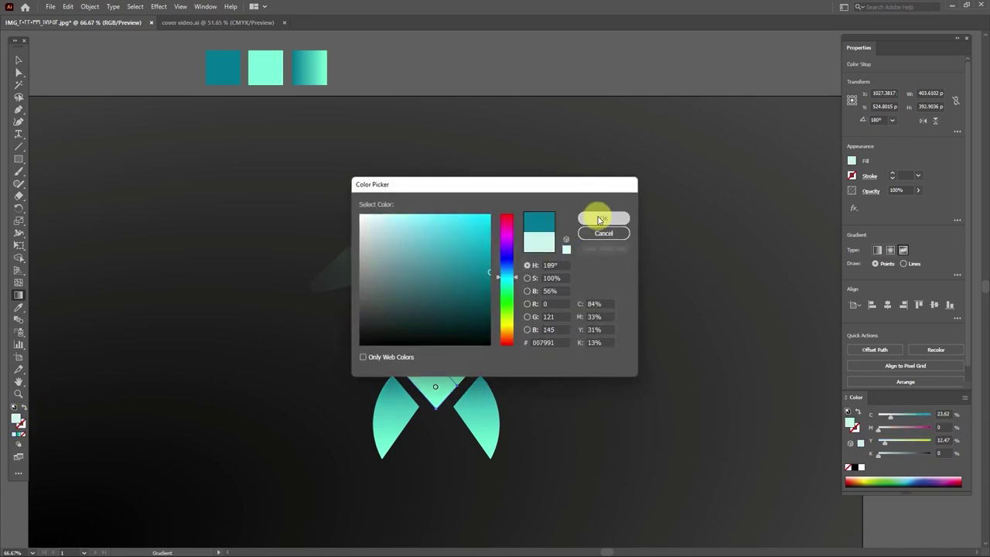
pyautogui.click(597, 218)
pyautogui.moveTo(432, 299); pyautogui.dragTo(430, 303)
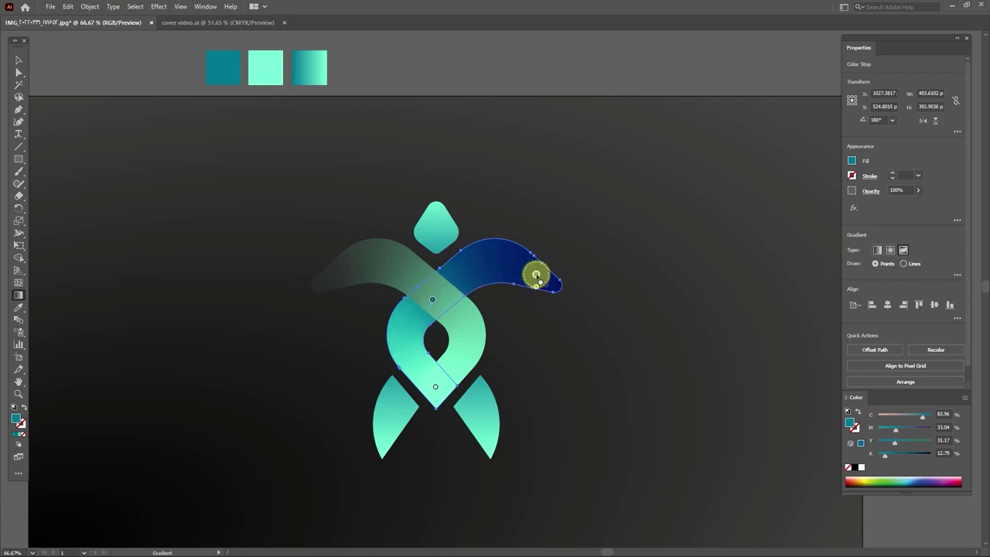
pyautogui.click(536, 276)
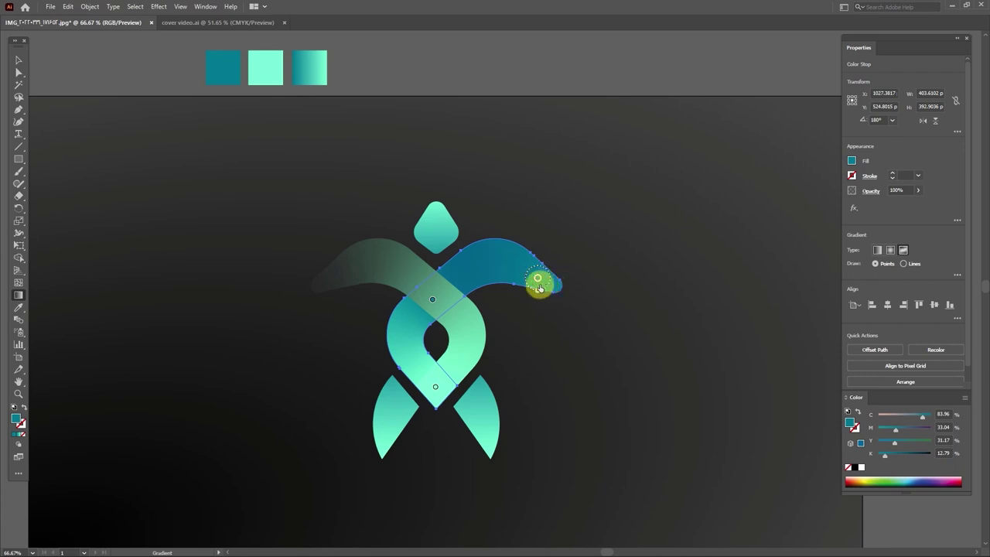
# Copy the mint swatch's hex code 78ffd6
pyautogui.press('v')
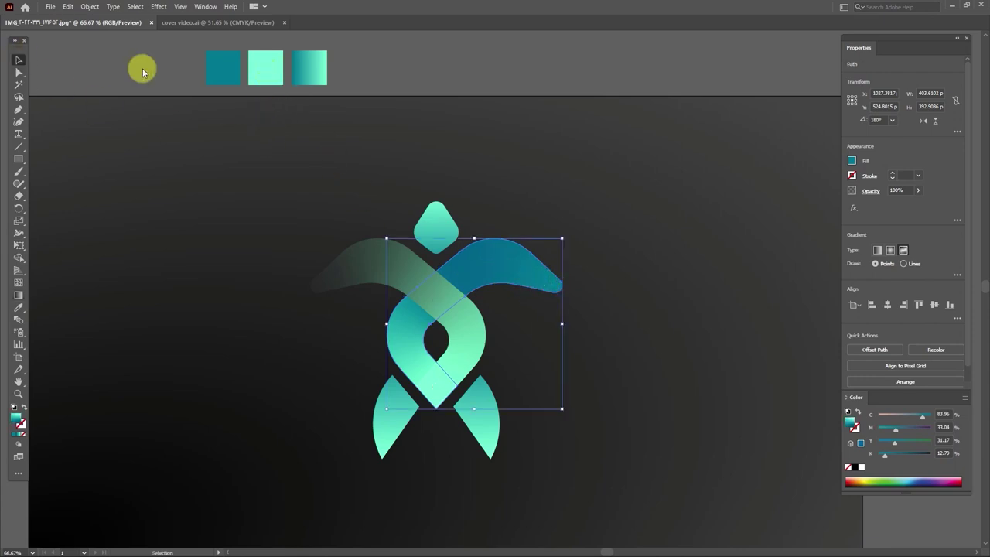
pyautogui.click(263, 68)
pyautogui.doubleClick(28, 417)
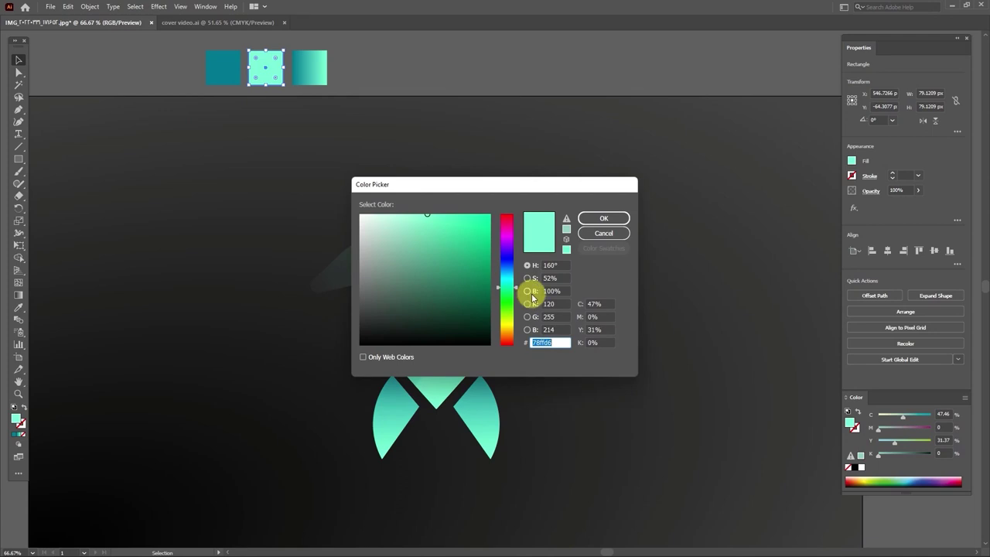
pyautogui.rightClick(542, 342)
pyautogui.click(453, 377)
pyautogui.click(602, 232)
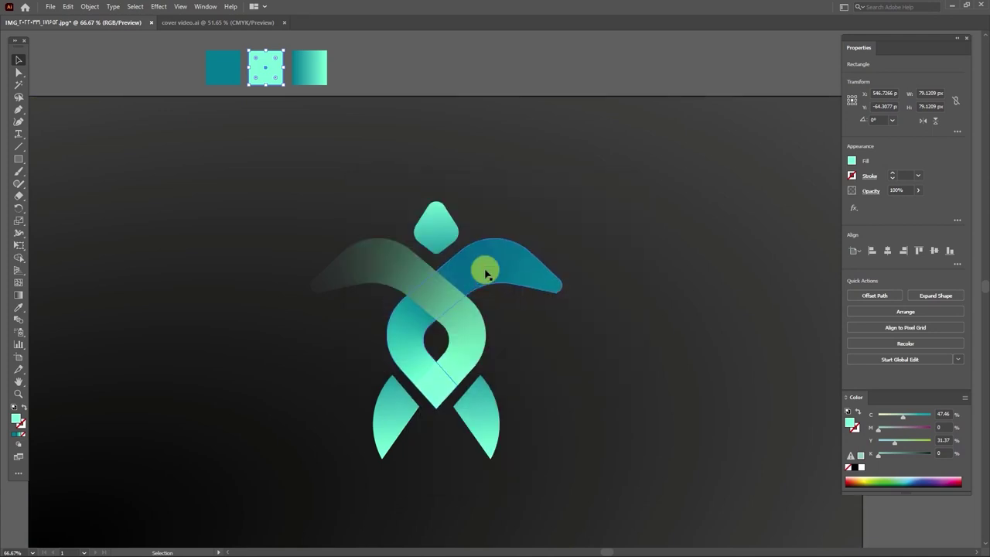
# Add a mint 78ffd6 point on the wing, widen its spread and reposition the teal point
pyautogui.click(482, 273)
pyautogui.click(902, 250)
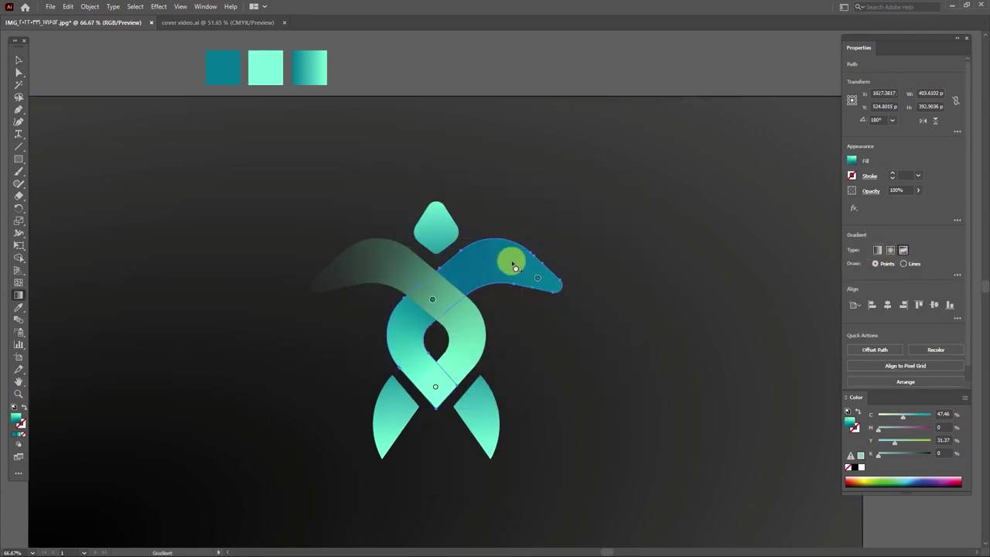
pyautogui.click(486, 250)
pyautogui.doubleClick(17, 419)
pyautogui.hotkey('ctrl', 'v')
pyautogui.click(599, 217)
pyautogui.click(498, 252)
pyautogui.moveTo(501, 253); pyautogui.dragTo(495, 252)
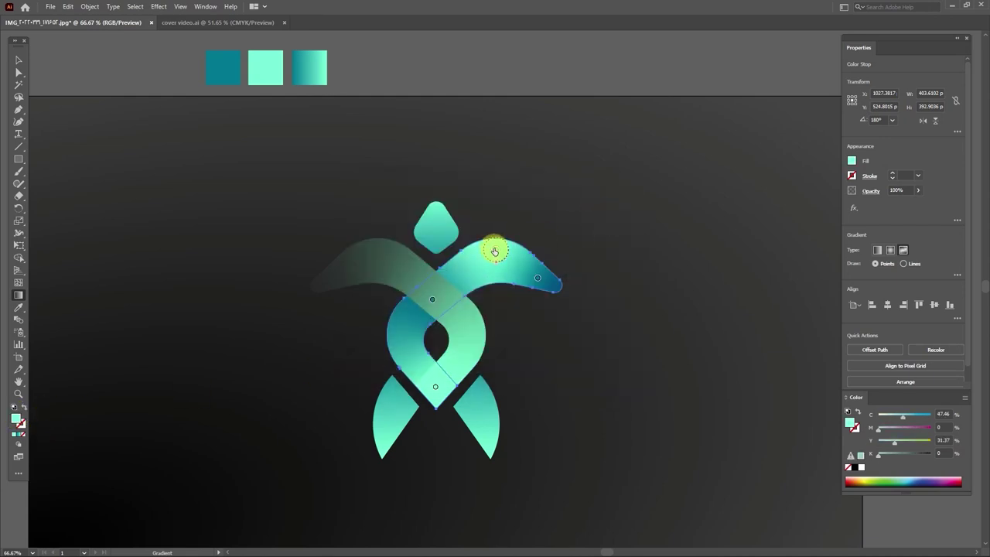
pyautogui.moveTo(432, 299); pyautogui.dragTo(440, 294)
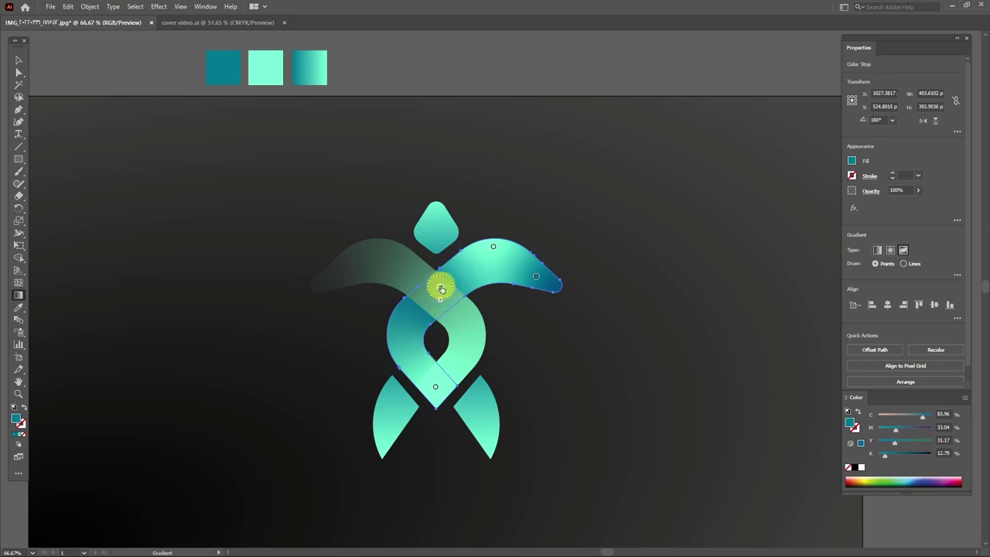
# Move a gradient point to brighten the right band's lower-left loop
pyautogui.click(19, 60)
pyautogui.click(428, 358)
pyautogui.click(874, 269)
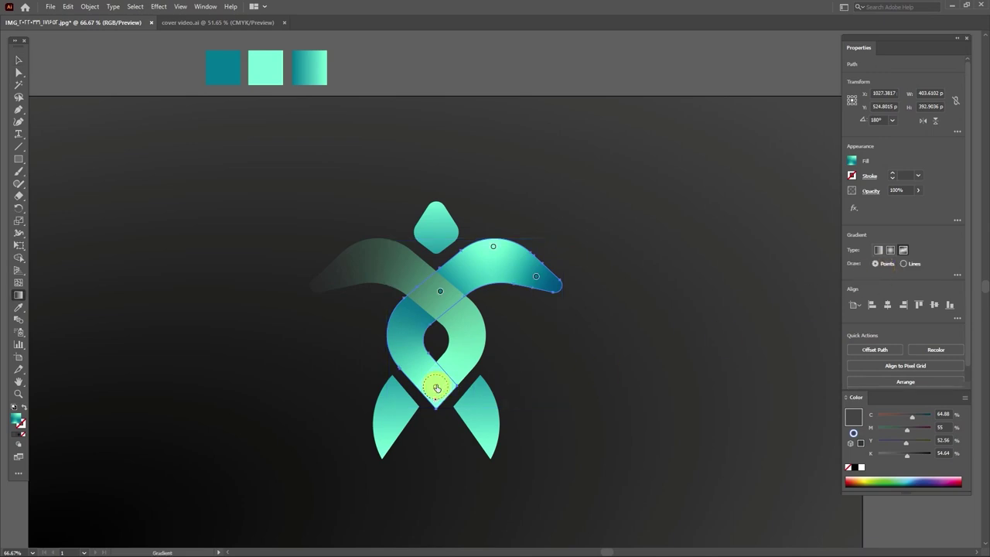
pyautogui.moveTo(437, 388); pyautogui.dragTo(426, 376)
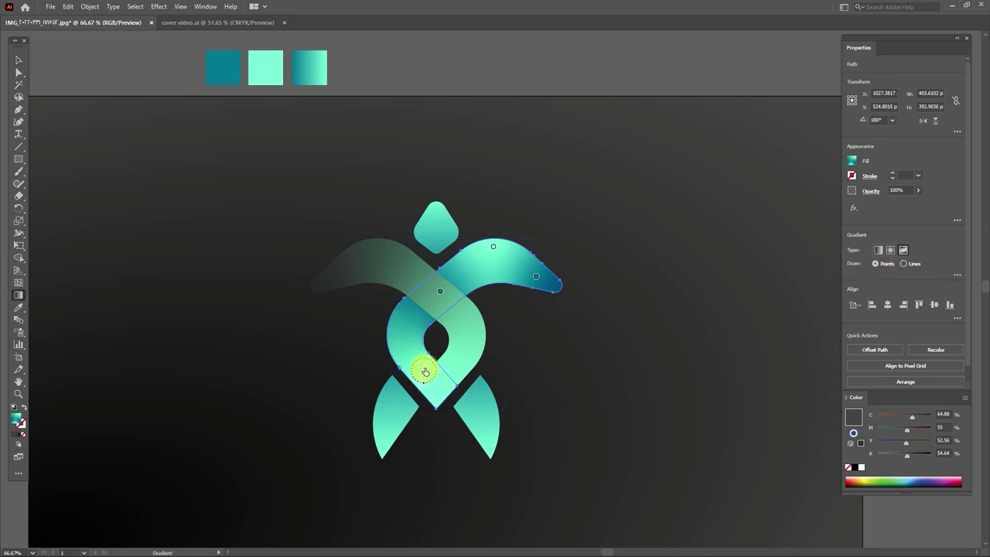
pyautogui.click(425, 372)
pyautogui.click(19, 60)
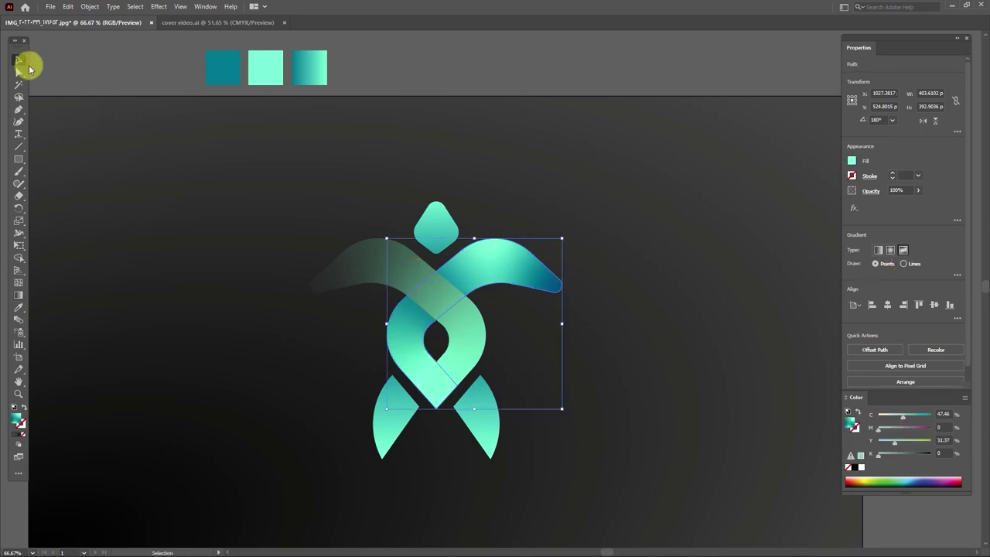
# Copy the teal swatch's hex code
pyautogui.click(402, 239)
pyautogui.click(224, 68)
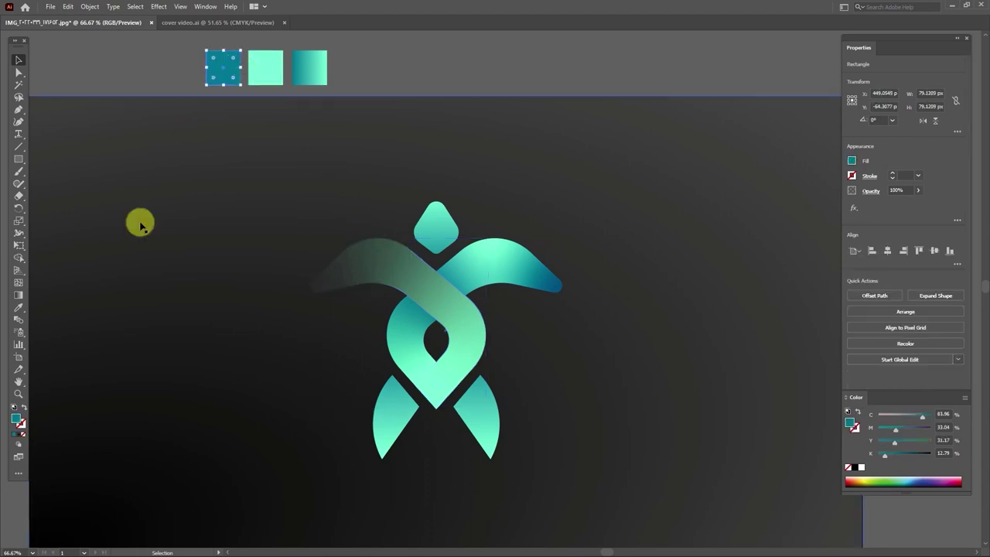
pyautogui.doubleClick(16, 418)
pyautogui.rightClick(544, 348)
pyautogui.click(491, 376)
pyautogui.click(613, 233)
# Change the left band's dark gradient point to teal and nudge it along the band
pyautogui.click(376, 272)
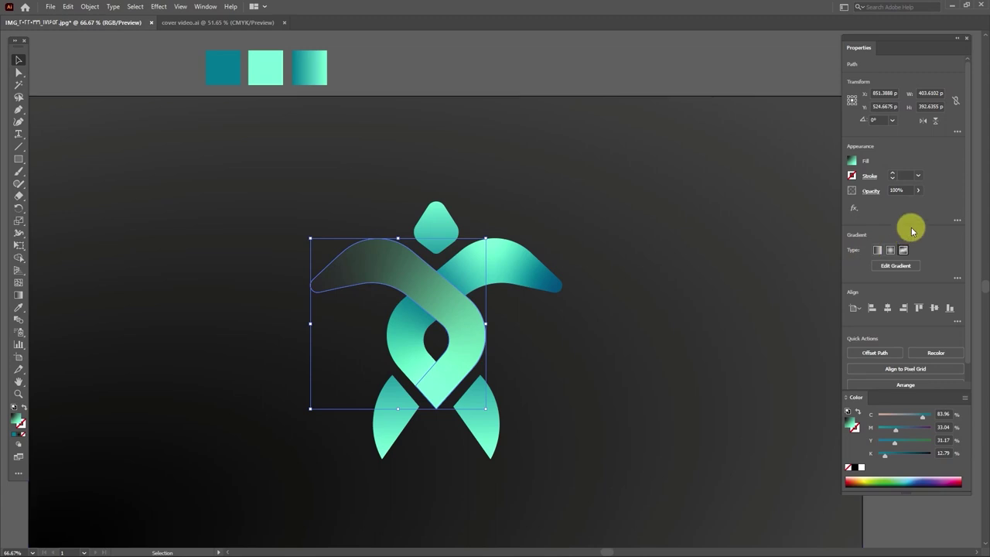
pyautogui.click(903, 250)
pyautogui.click(333, 280)
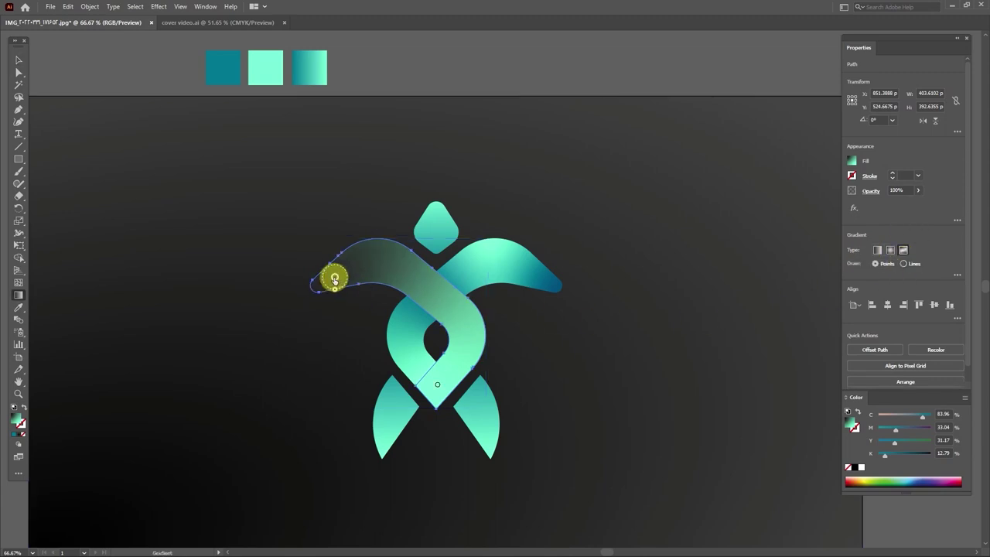
pyautogui.doubleClick(16, 419)
pyautogui.write('007991')
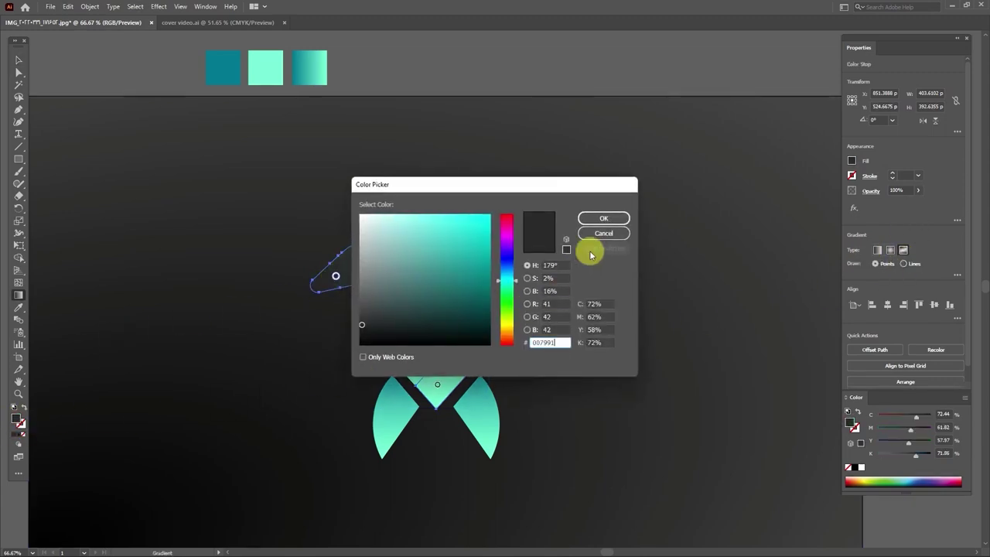
pyautogui.click(595, 219)
pyautogui.moveTo(345, 282); pyautogui.dragTo(357, 278)
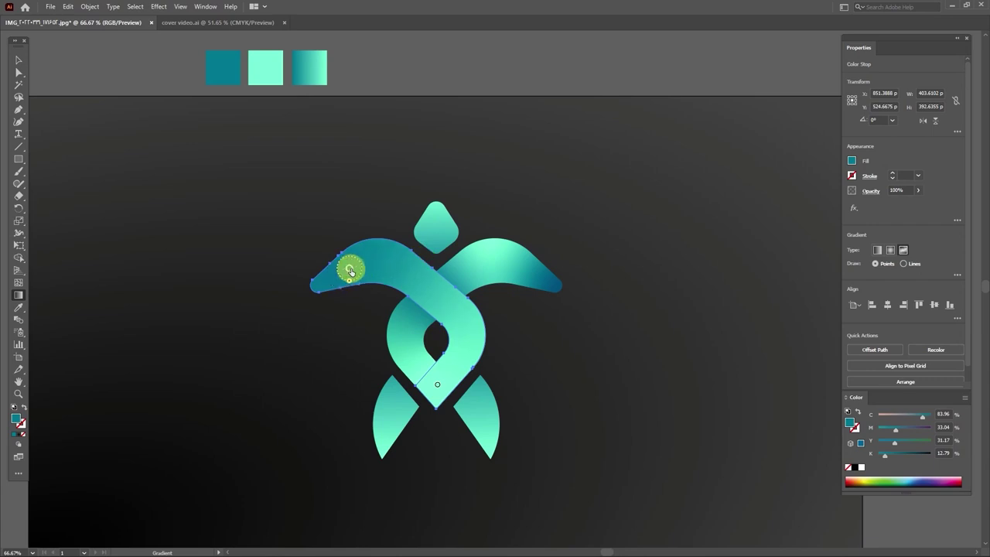
pyautogui.press('v')
pyautogui.click(310, 206)
pyautogui.moveTo(329, 214); pyautogui.dragTo(324, 159)
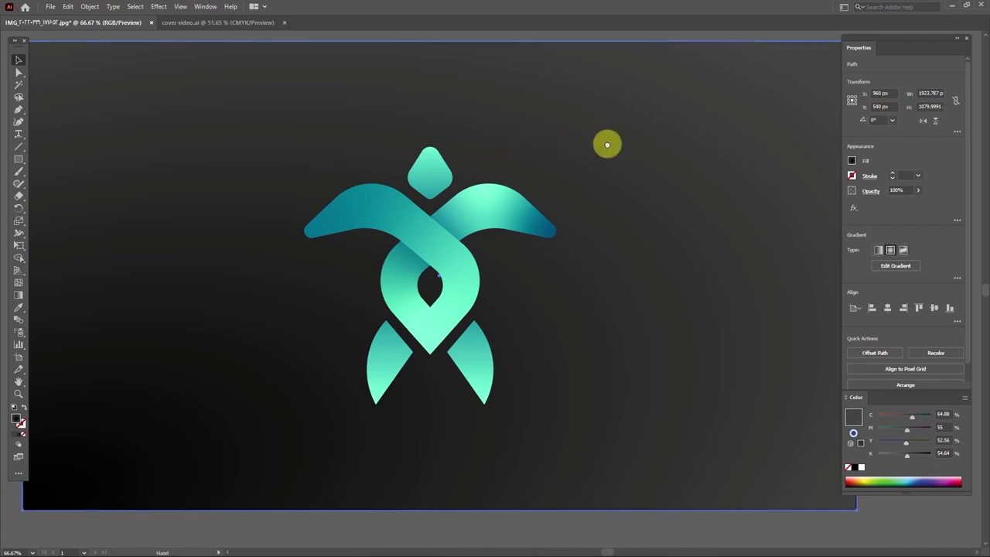
# Scroll to view the finished teal-to-mint turtle logo showcase
pyautogui.scroll(1, 603, 144)
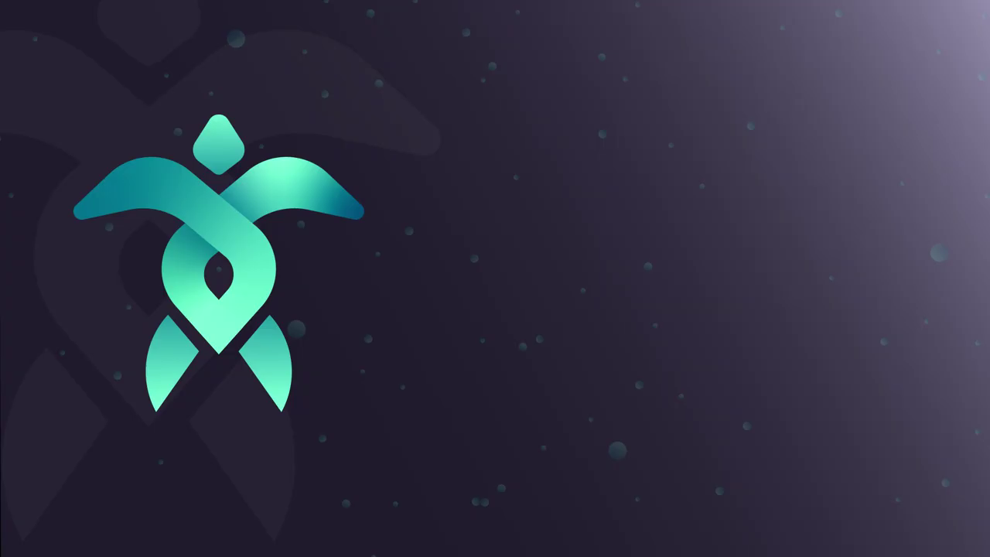